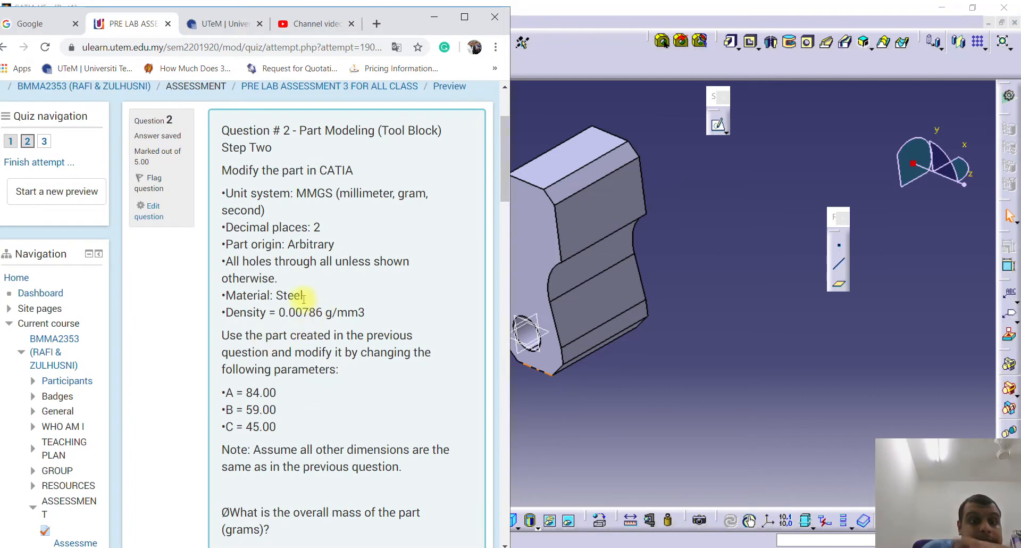
Switch to the browser, return to question 1 of the quiz and examine where dimensions A, B and C lie on the drawing
{"action": "middle_click_drag", "start_coordinate": [599, 251], "coordinate": [741, 267]}
{"action": "middle_click_drag", "start_coordinate": [630, 219], "coordinate": [337, 309]}
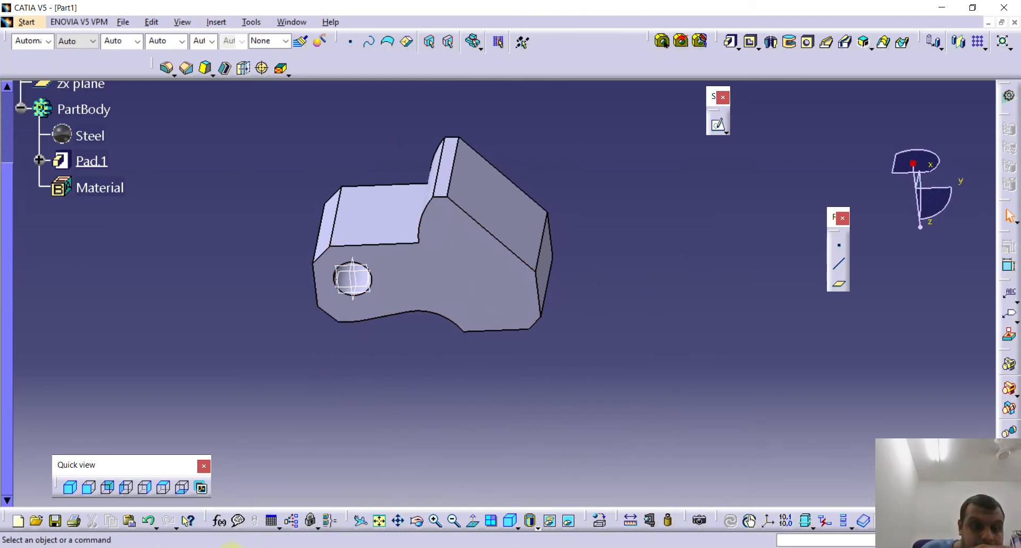
{"action": "left_click", "coordinate": [231, 545]}
{"action": "scroll", "coordinate": [276, 426], "scroll_direction": "down", "scroll_amount": 5}
{"action": "left_click", "coordinate": [173, 394]}
{"action": "scroll", "coordinate": [300, 351], "scroll_direction": "up", "scroll_amount": 1}
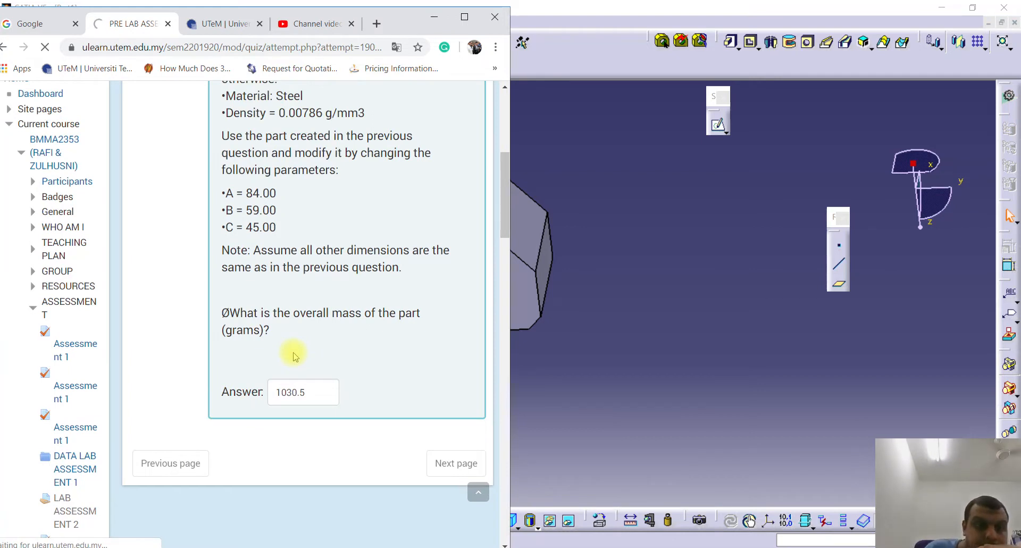
{"action": "scroll", "coordinate": [295, 356], "scroll_direction": "up", "scroll_amount": 2}
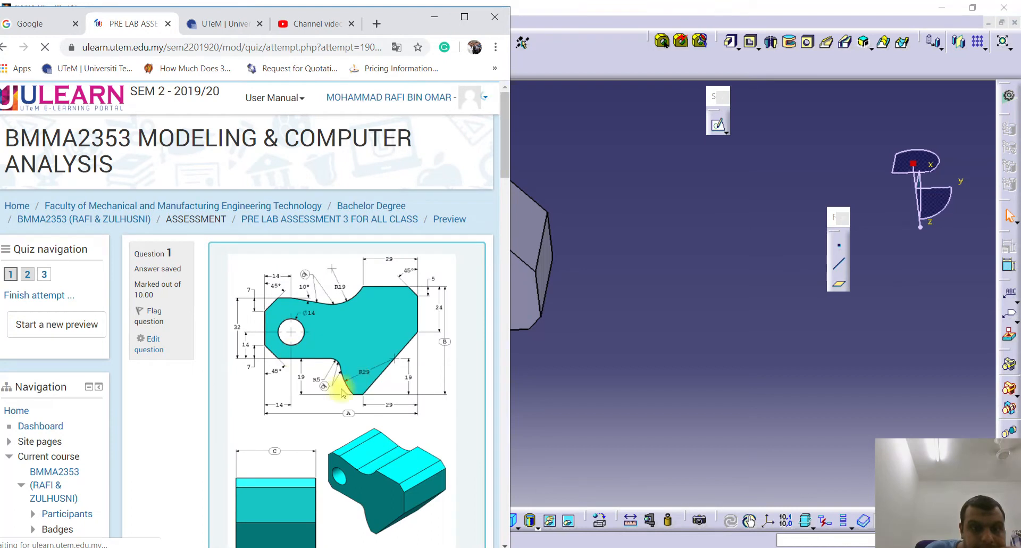
{"action": "scroll", "coordinate": [340, 396], "scroll_direction": "down", "scroll_amount": 1}
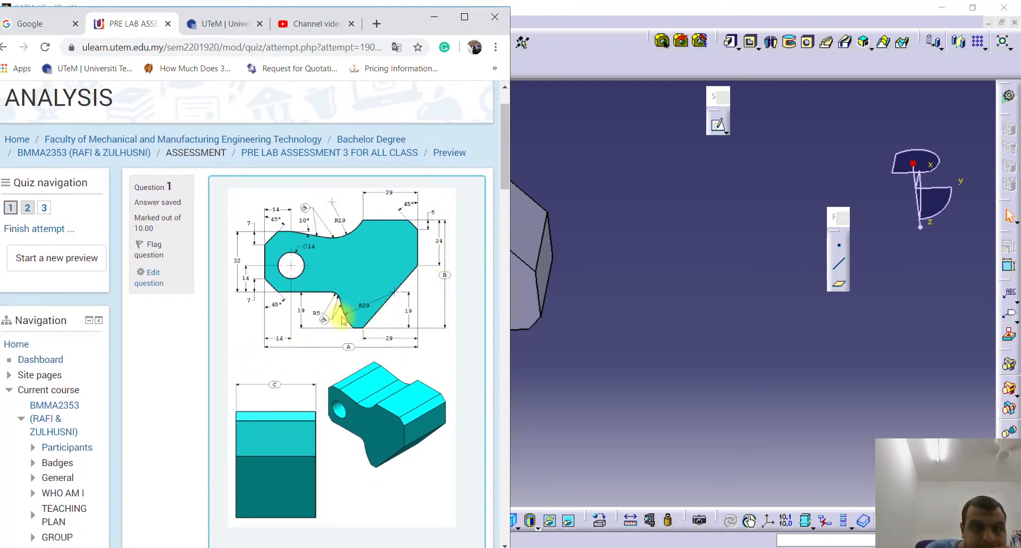
Switch to CATIA and open the sketch under Pad.1 for editing
{"action": "left_click", "coordinate": [711, 303]}
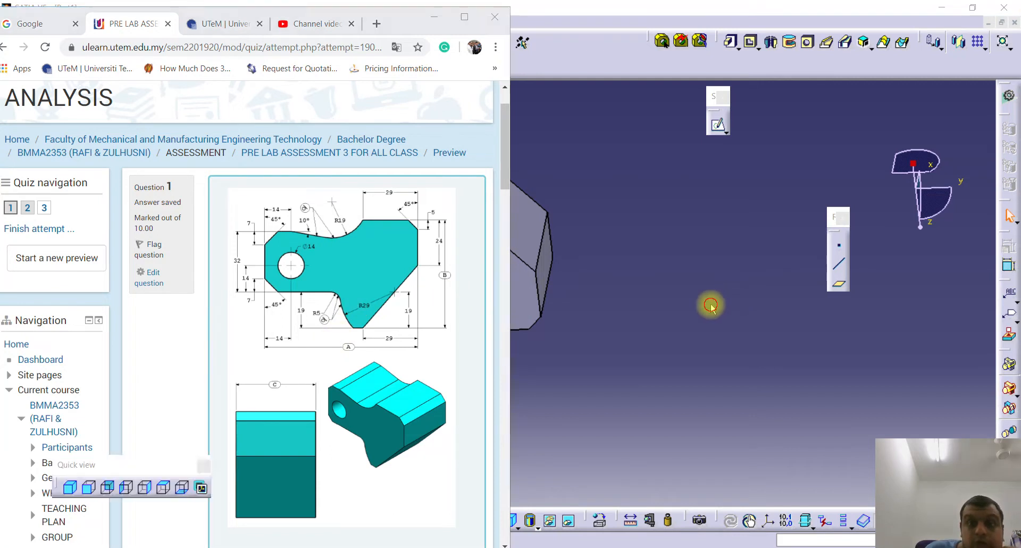
{"action": "scroll", "coordinate": [122, 248], "scroll_direction": "up", "scroll_amount": 1}
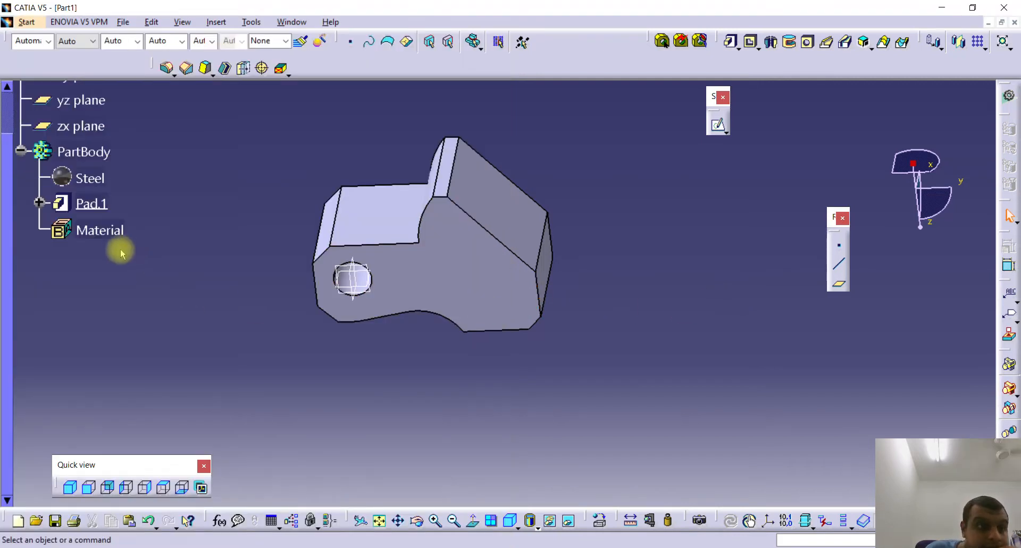
{"action": "left_click", "coordinate": [39, 202]}
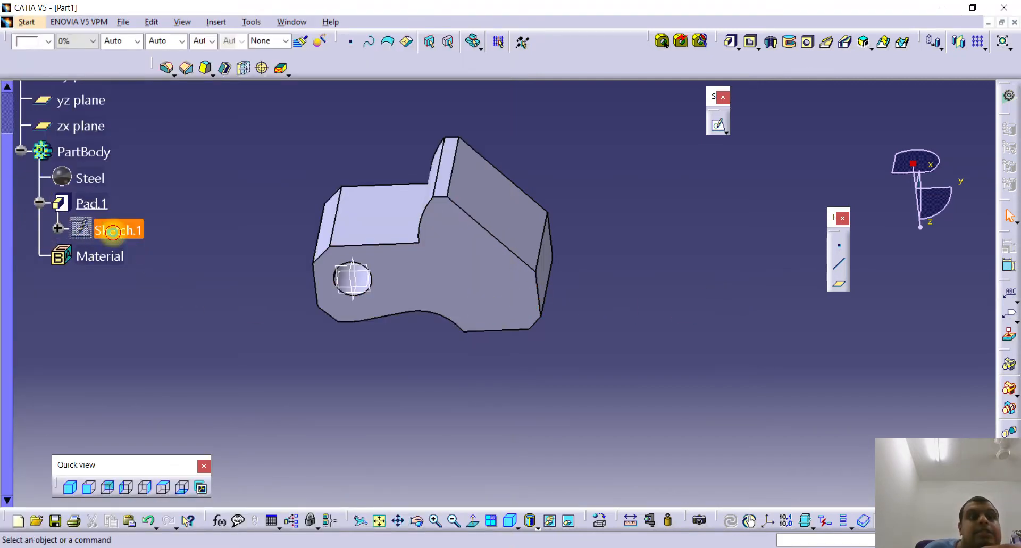
{"action": "double_click", "coordinate": [118, 230]}
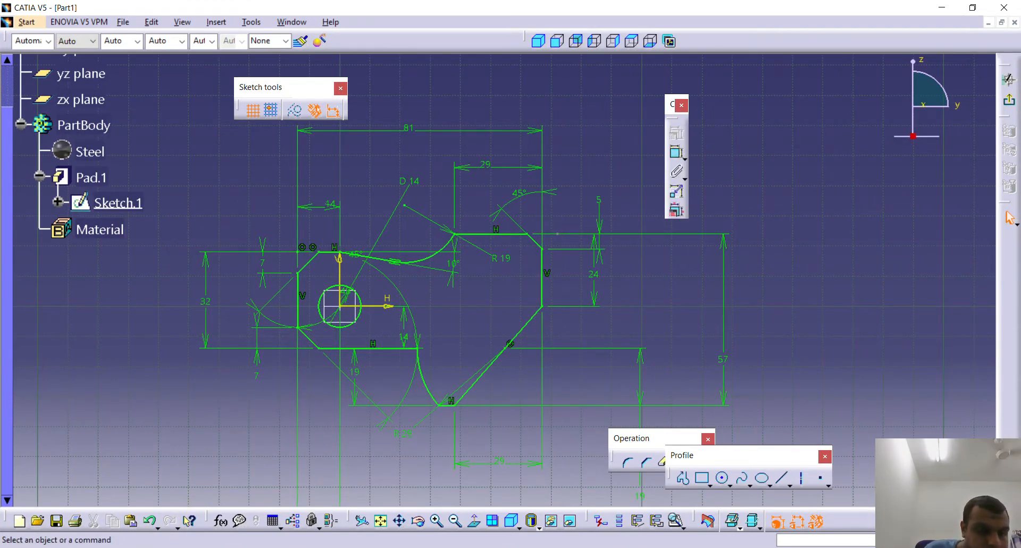
Switch to the browser, advance the quiz to question 2 and check the new values for parameters A, B and C
{"action": "key", "text": "alt+Tab"}
{"action": "scroll", "coordinate": [228, 467], "scroll_direction": "down", "scroll_amount": 10}
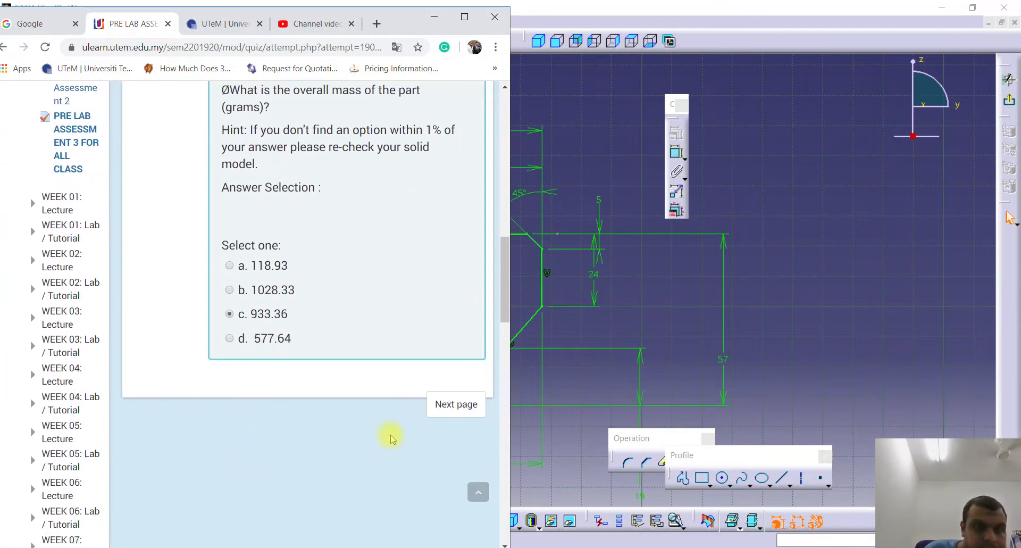
{"action": "left_click", "coordinate": [456, 404]}
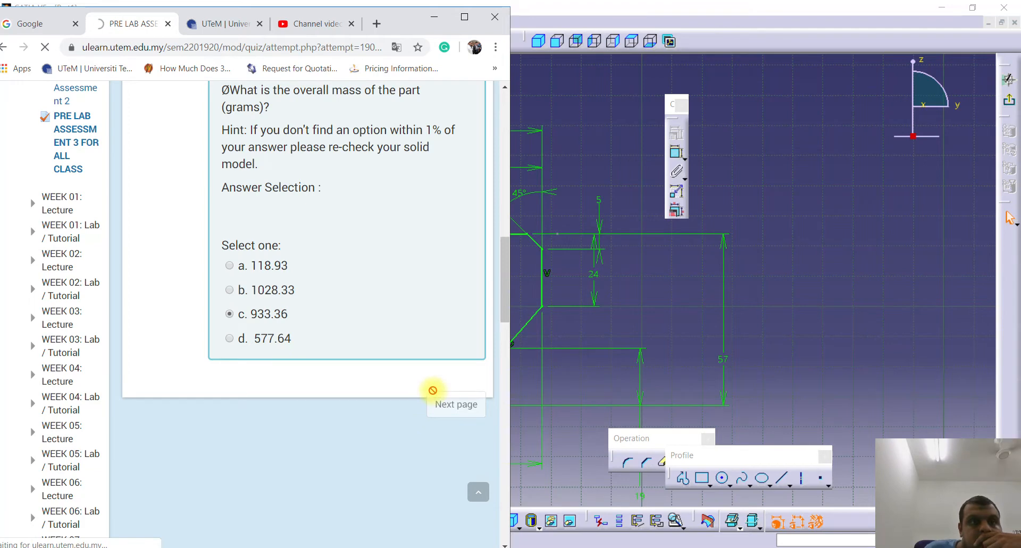
{"action": "scroll", "coordinate": [337, 357], "scroll_direction": "down", "scroll_amount": 4}
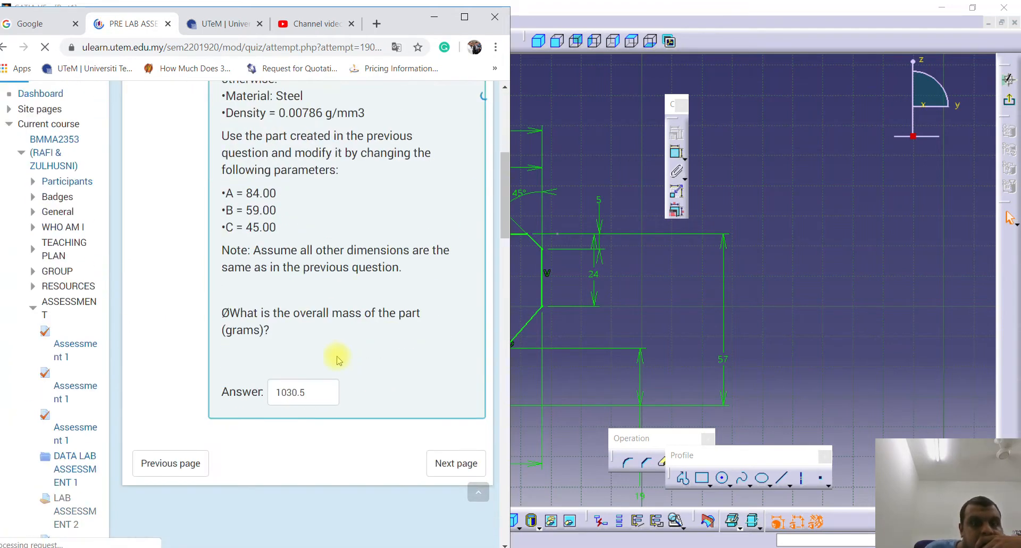
{"action": "scroll", "coordinate": [282, 305], "scroll_direction": "up", "scroll_amount": 2}
Switch to CATIA and set the profile's overall width dimension to 84 mm
{"action": "left_click", "coordinate": [566, 172]}
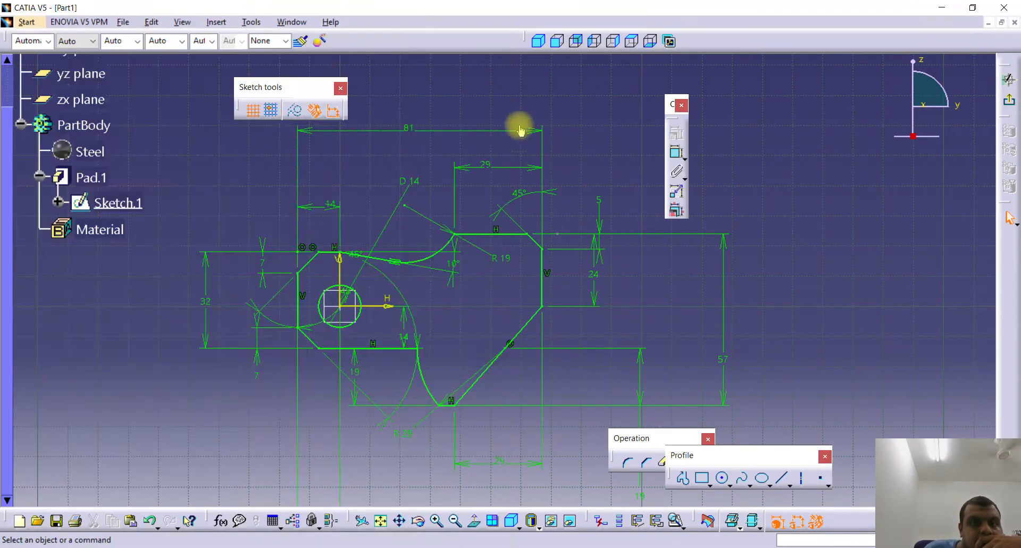
{"action": "left_click", "coordinate": [405, 131]}
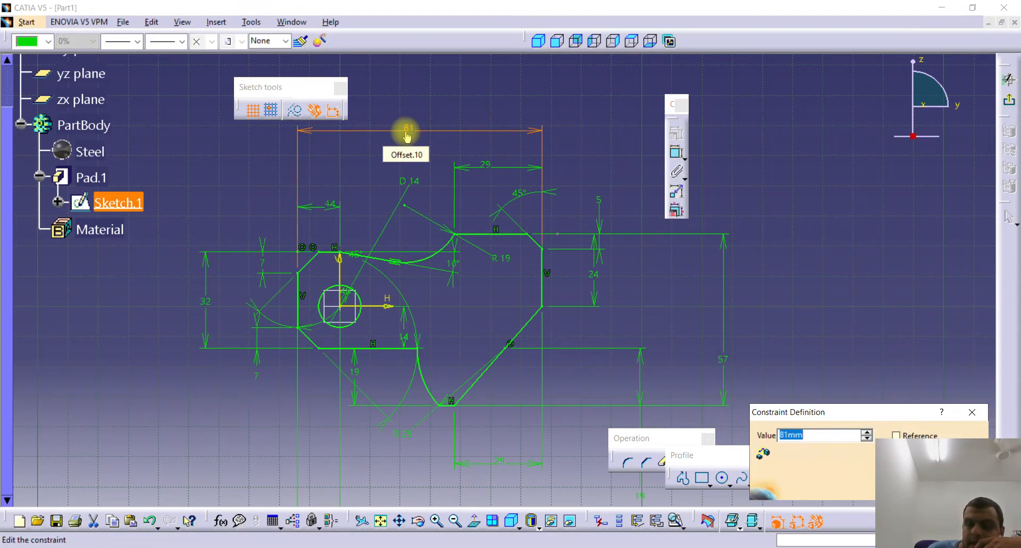
{"action": "type", "text": "84"}
{"action": "key", "text": "Return"}
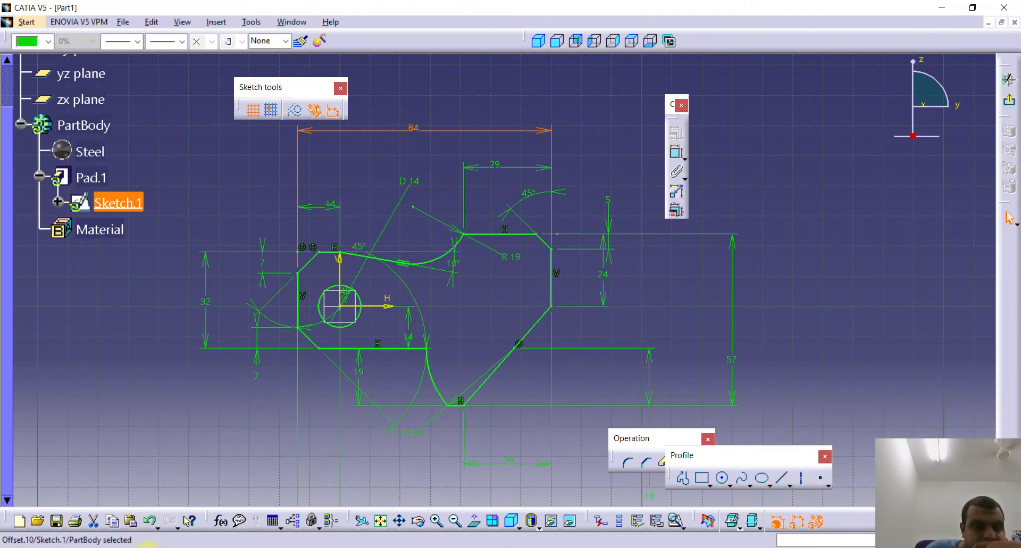
Check parameter B in the quiz and set the profile's overall height dimension in the CATIA sketch to 59 mm
{"action": "key", "text": "alt+Tab"}
{"action": "scroll", "coordinate": [260, 446], "scroll_direction": "down", "scroll_amount": 3}
{"action": "scroll", "coordinate": [245, 409], "scroll_direction": "up", "scroll_amount": 3}
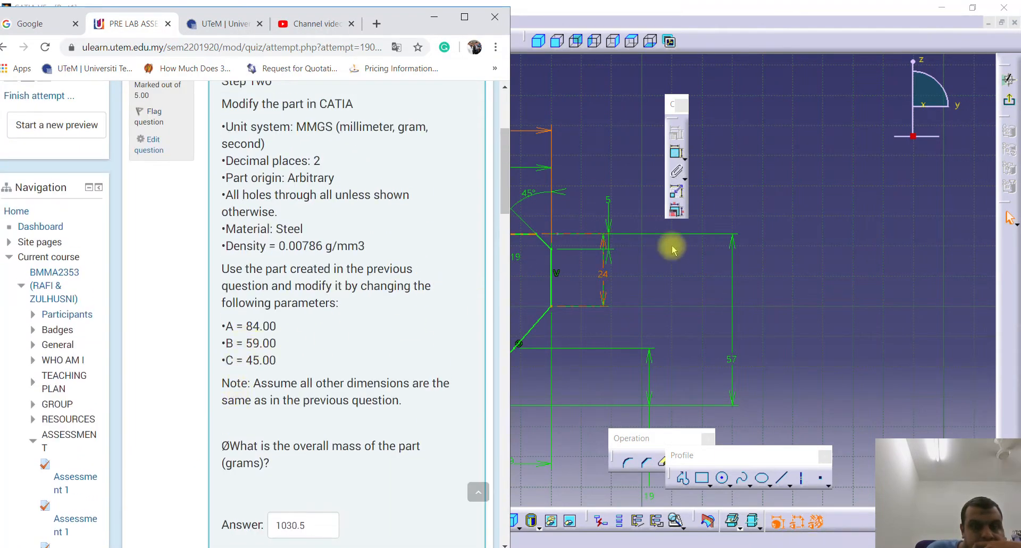
{"action": "left_click", "coordinate": [728, 359]}
{"action": "double_click", "coordinate": [728, 359]}
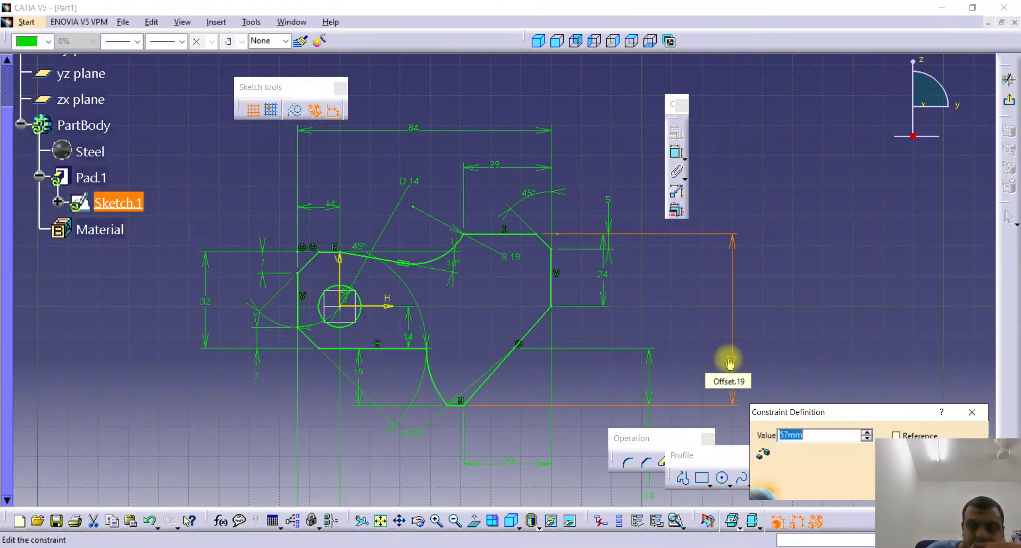
{"action": "type", "text": "59"}
{"action": "key", "text": "Return"}
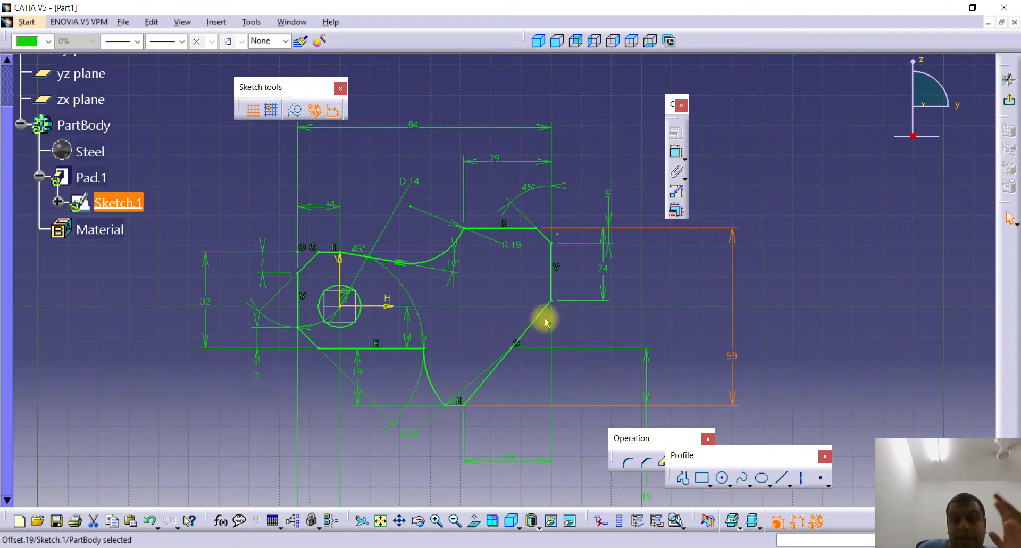
Check parameter C in the quiz, exit the CATIA sketch and set the length of Pad.1 to 45 mm
{"action": "scroll", "coordinate": [555, 316], "scroll_direction": "down", "scroll_amount": 1}
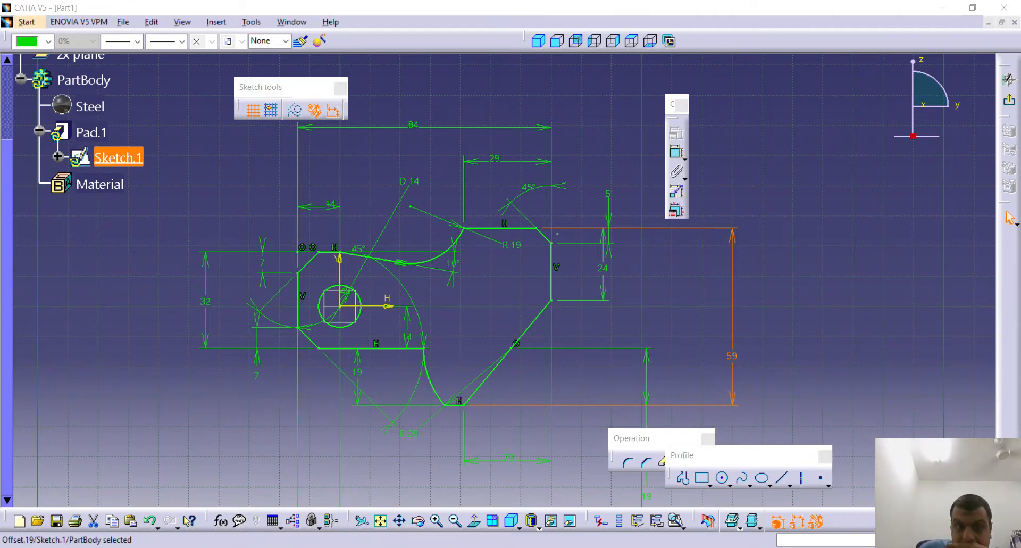
{"action": "key", "text": "alt+Tab"}
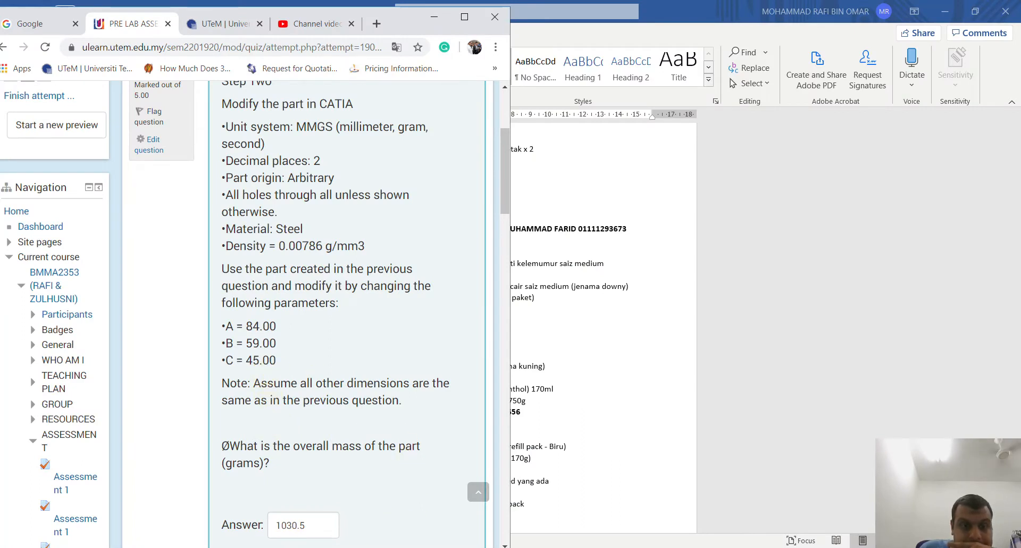
{"action": "key", "text": "alt+Tab"}
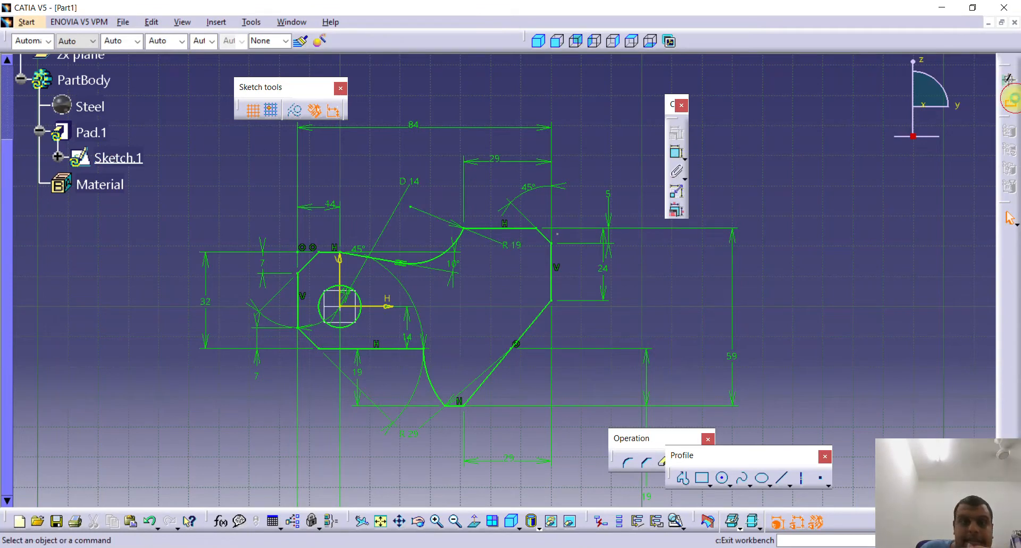
{"action": "left_click", "coordinate": [1009, 99]}
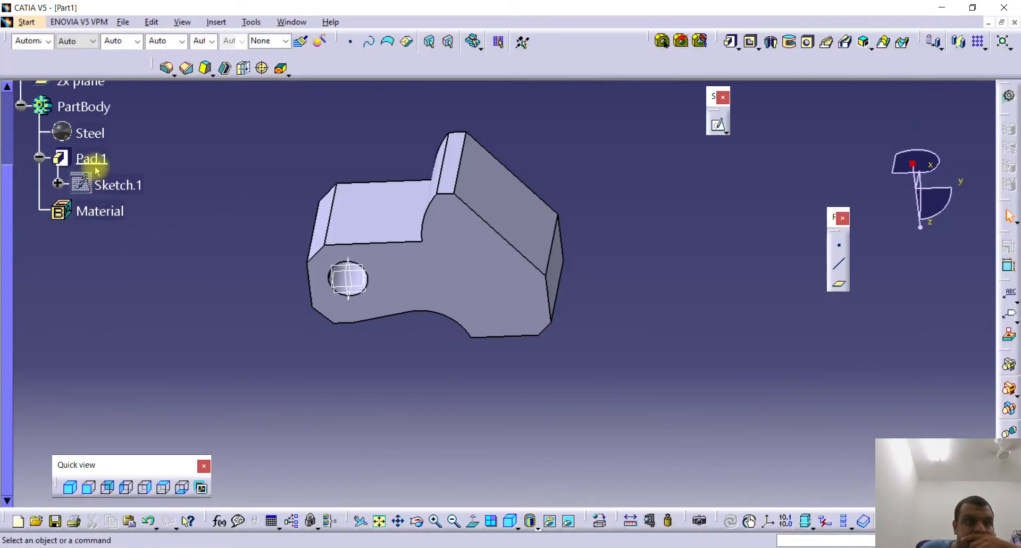
{"action": "left_click", "coordinate": [92, 159]}
{"action": "double_click", "coordinate": [92, 159]}
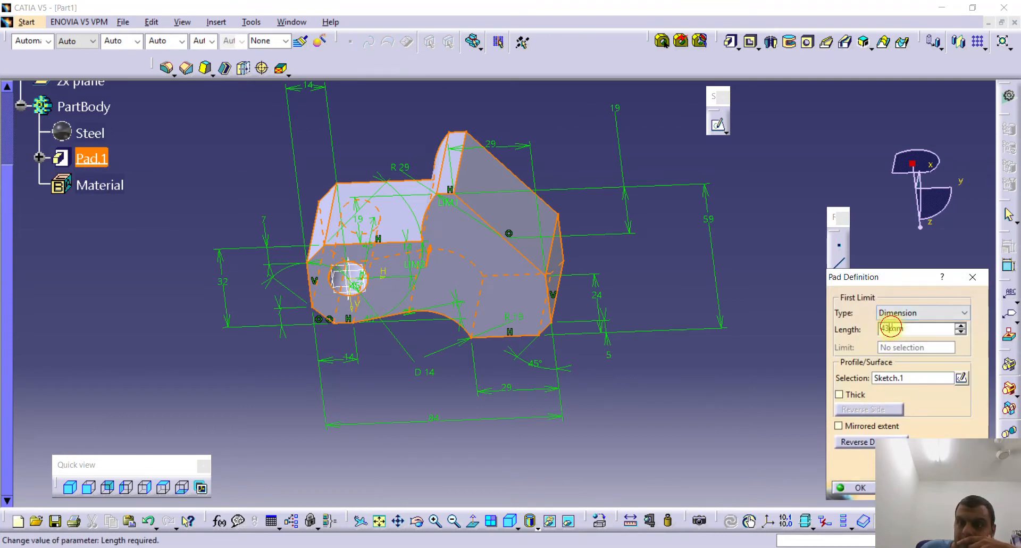
{"action": "key", "text": "Return"}
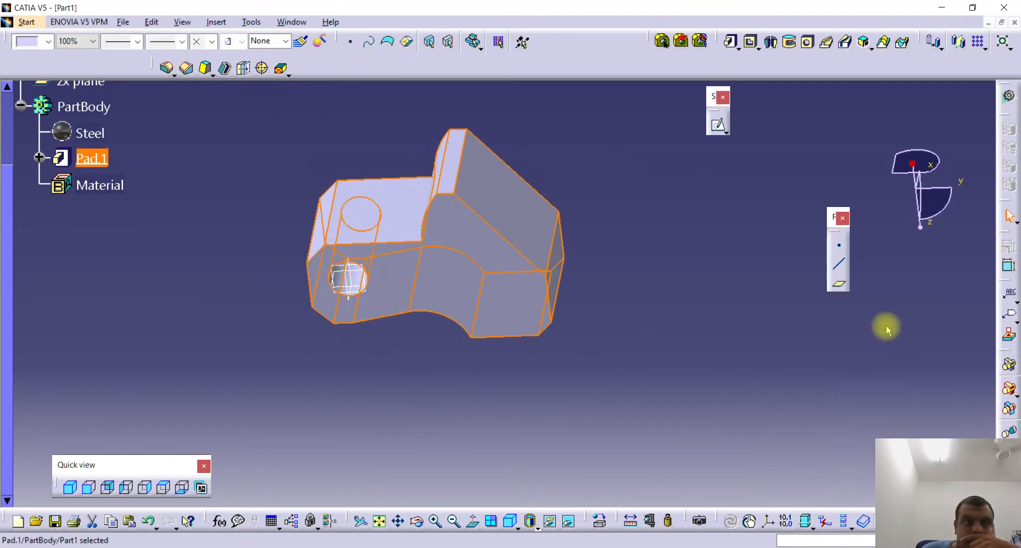
Measure the inertia of PartBody to read the modified part's mass
{"action": "left_click", "coordinate": [125, 316]}
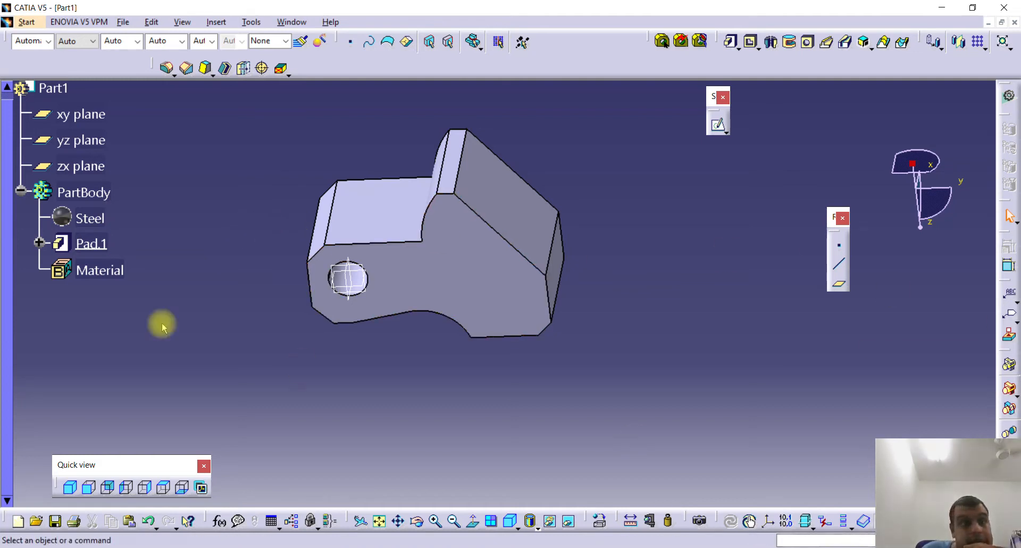
{"action": "left_click", "coordinate": [670, 520]}
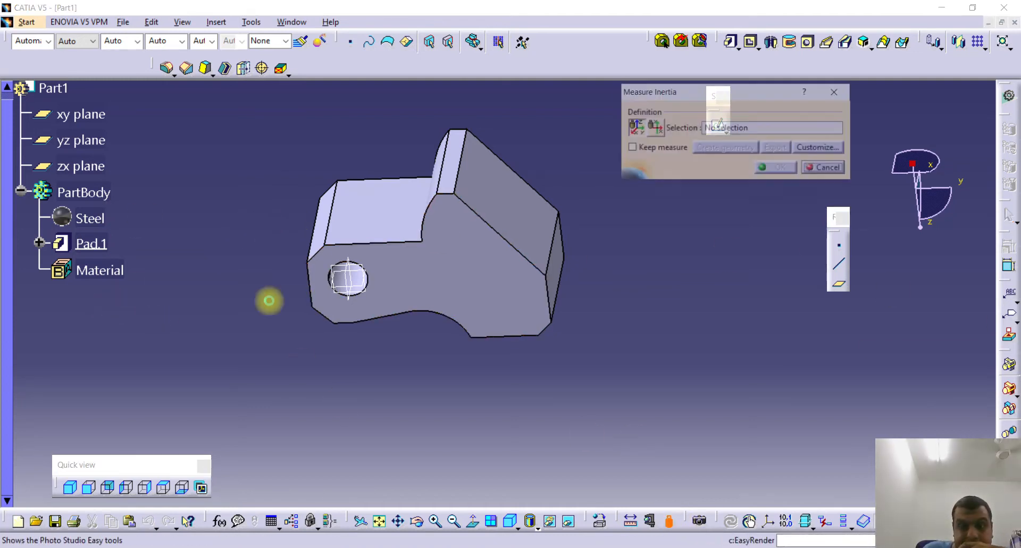
{"action": "left_click", "coordinate": [83, 193]}
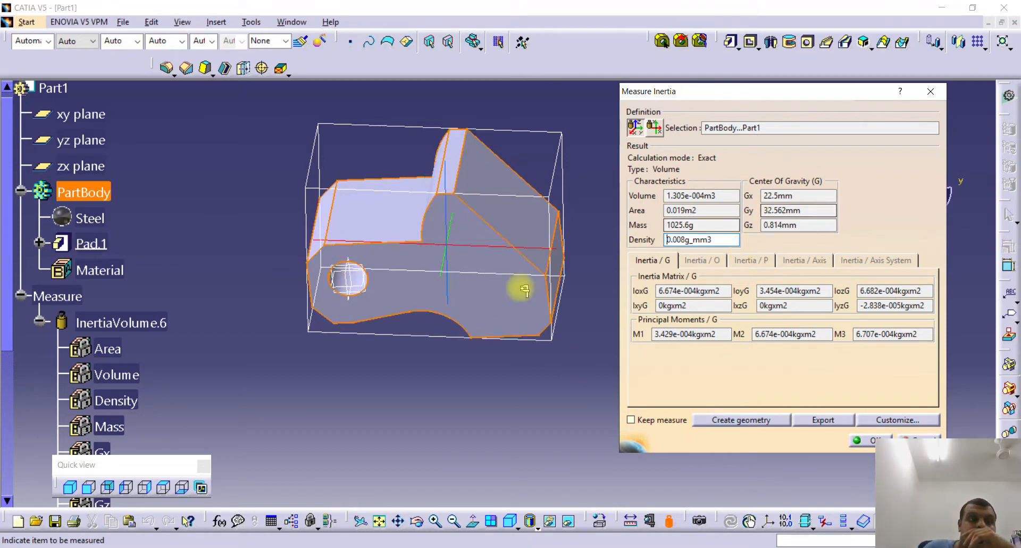
{"action": "left_click", "coordinate": [930, 92]}
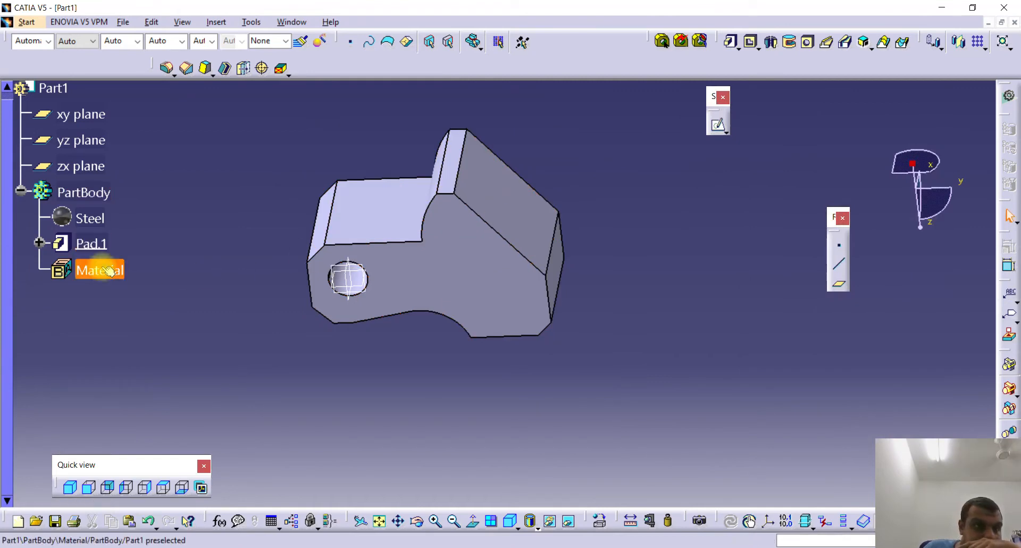
Reopen the sketch under Pad.1 to check its dimensions
{"action": "left_click", "coordinate": [38, 242]}
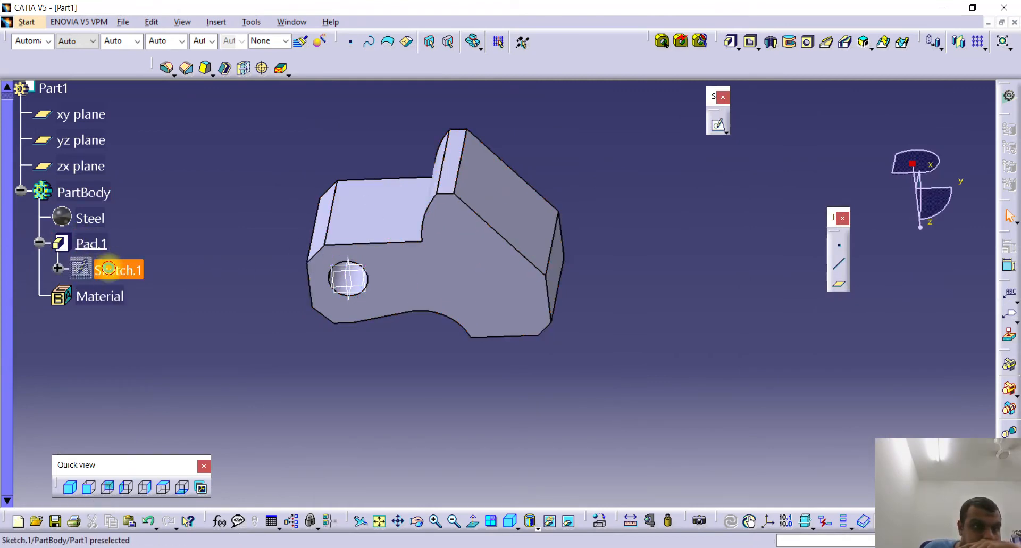
{"action": "double_click", "coordinate": [108, 269]}
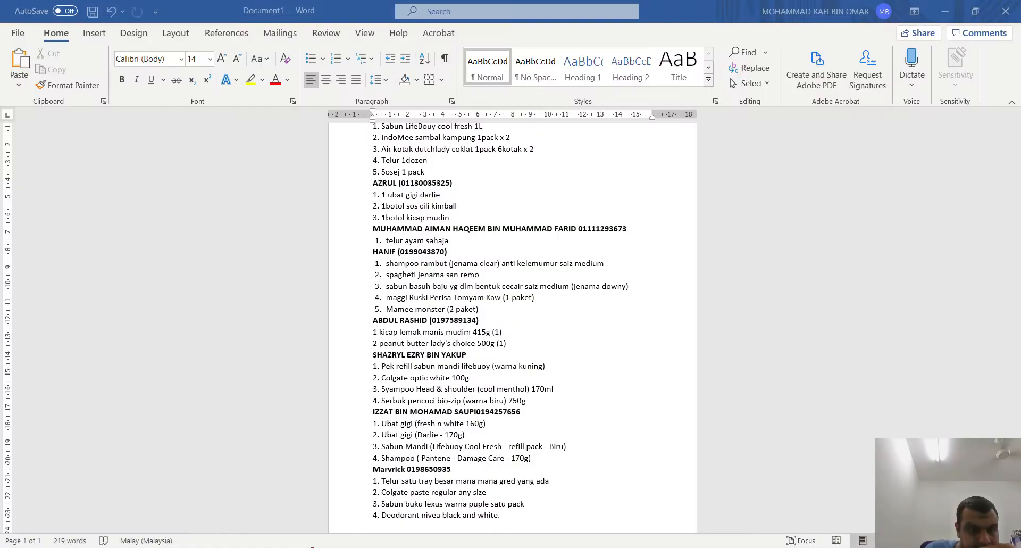
Switch to the browser, replace the mass answer for question 2 with 1025 and return to the CATIA sketch
{"action": "left_click", "coordinate": [264, 461]}
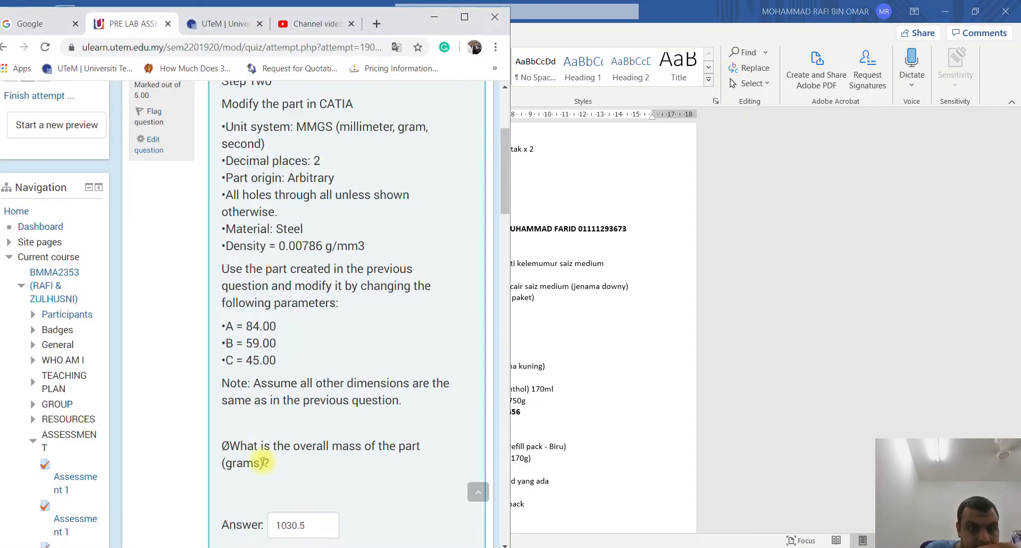
{"action": "scroll", "coordinate": [271, 403], "scroll_direction": "up", "scroll_amount": 4}
{"action": "scroll", "coordinate": [269, 401], "scroll_direction": "down", "scroll_amount": 6}
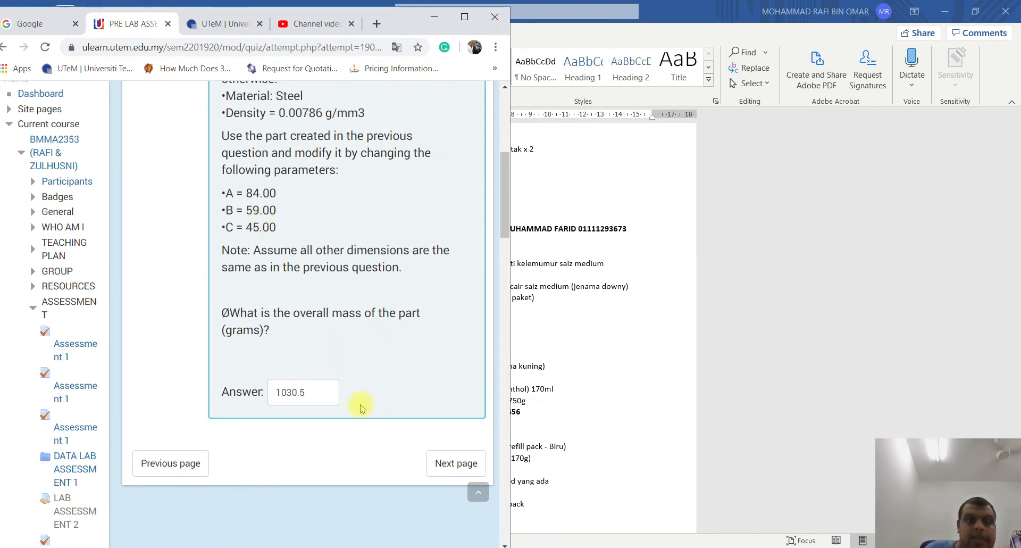
{"action": "double_click", "coordinate": [326, 391]}
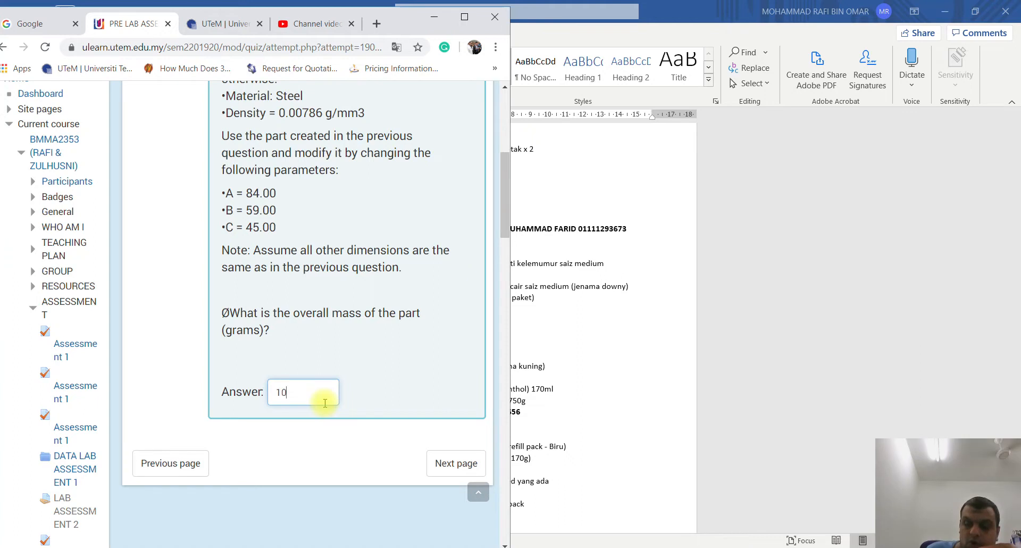
{"action": "key", "text": "BackSpace"}
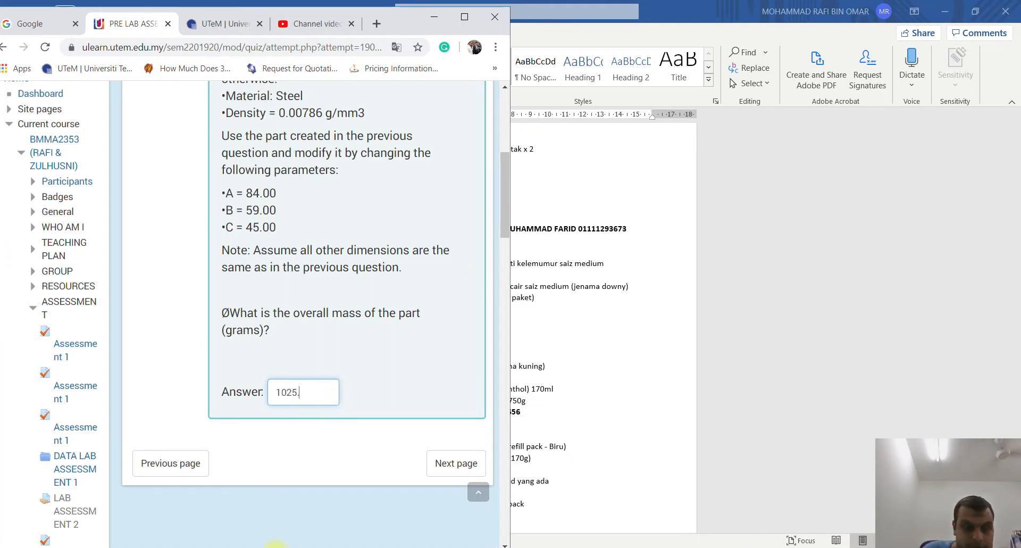
{"action": "key", "text": "alt+Tab"}
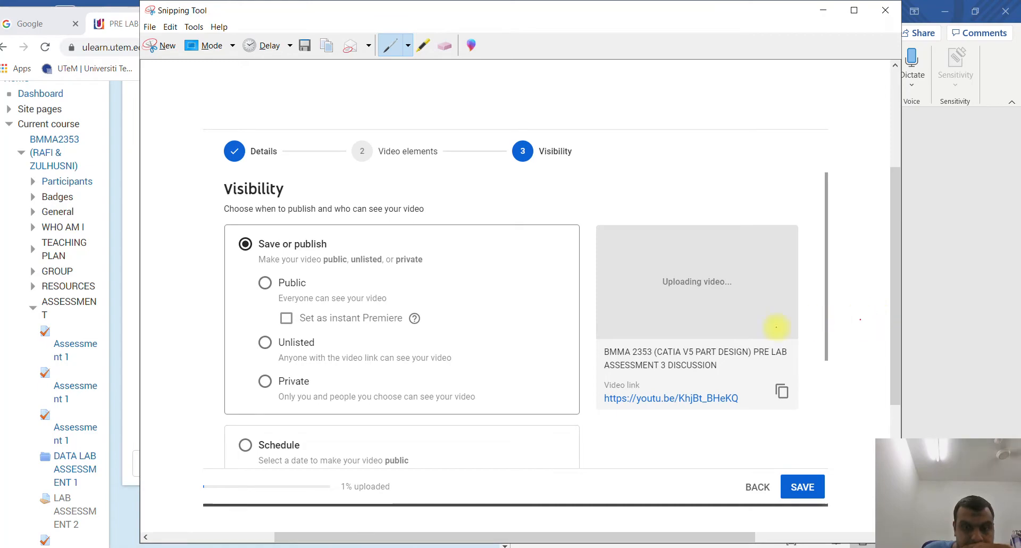
{"action": "left_click", "coordinate": [322, 547]}
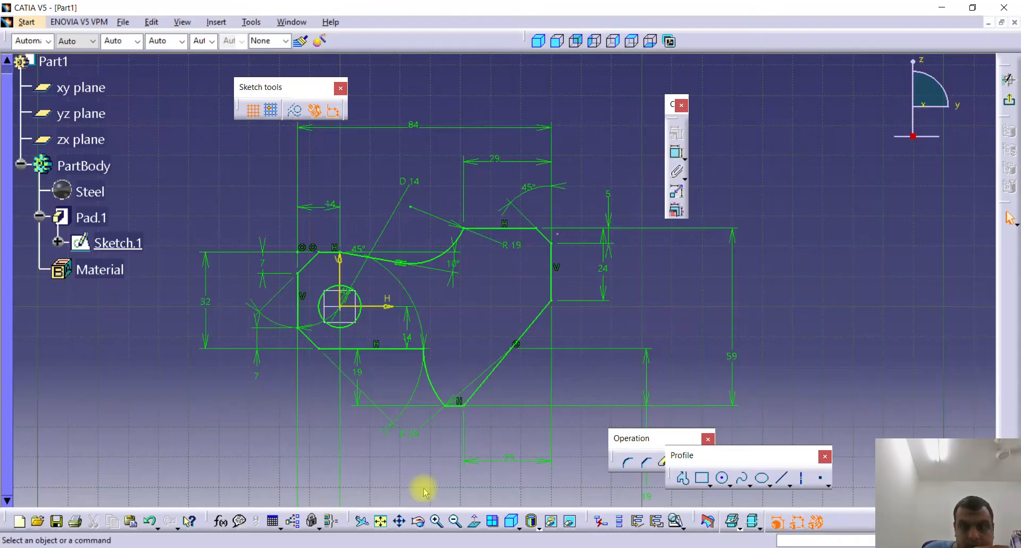
Exit the sketch and measure the inertia of PartBody to read the part's mass to one decimal place
{"action": "left_click", "coordinate": [1000, 104]}
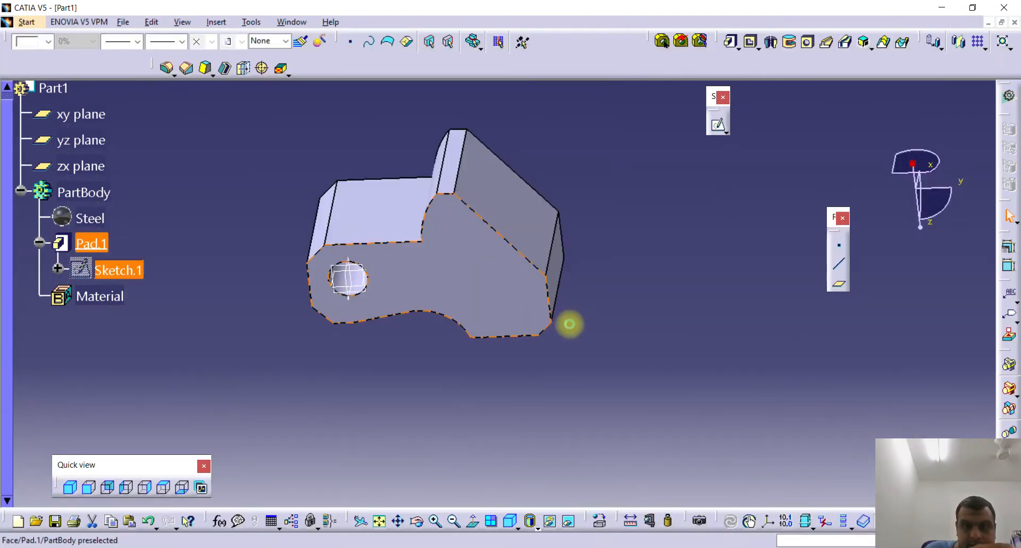
{"action": "left_click", "coordinate": [668, 520]}
{"action": "left_click", "coordinate": [85, 192]}
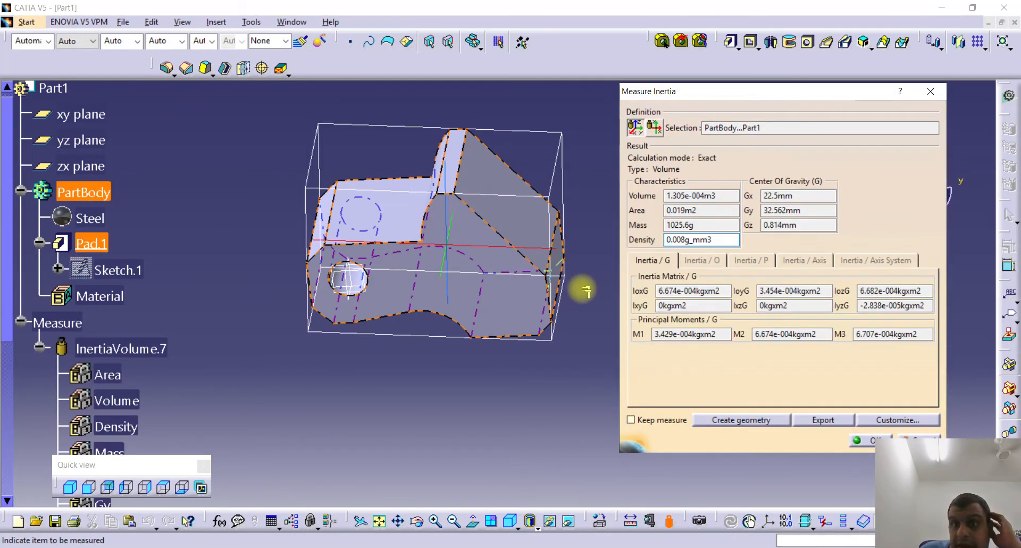
{"action": "left_click", "coordinate": [930, 92]}
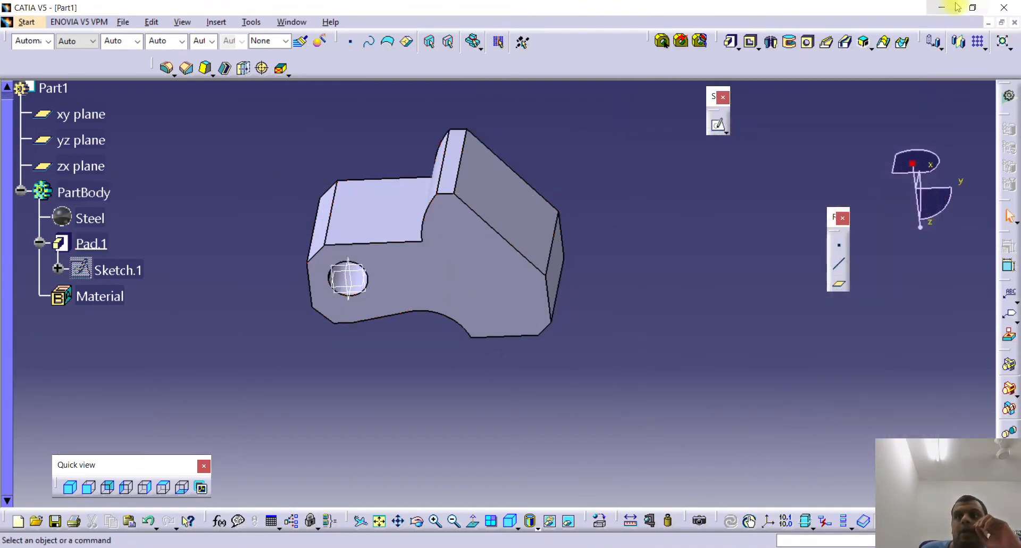
Switch to the browser quiz, correct the mass answer for question 2 to 1025.6 and go to the next page
{"action": "left_click", "coordinate": [941, 7]}
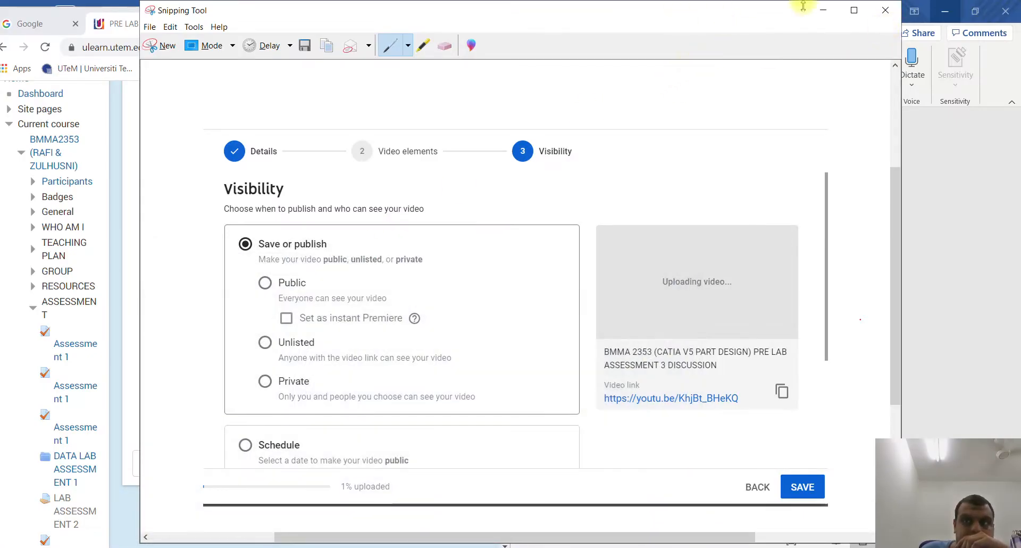
{"action": "left_click", "coordinate": [823, 9]}
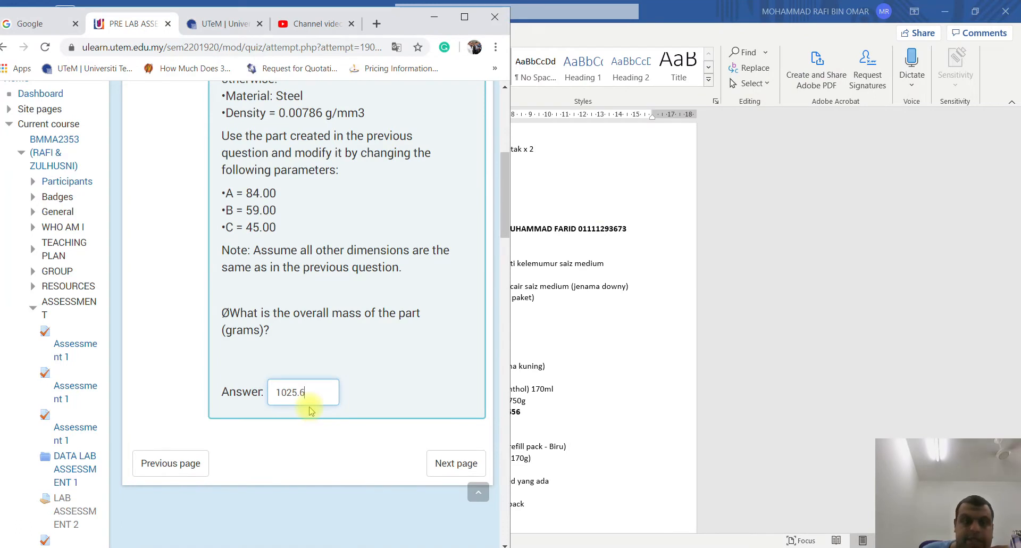
{"action": "left_click", "coordinate": [442, 463]}
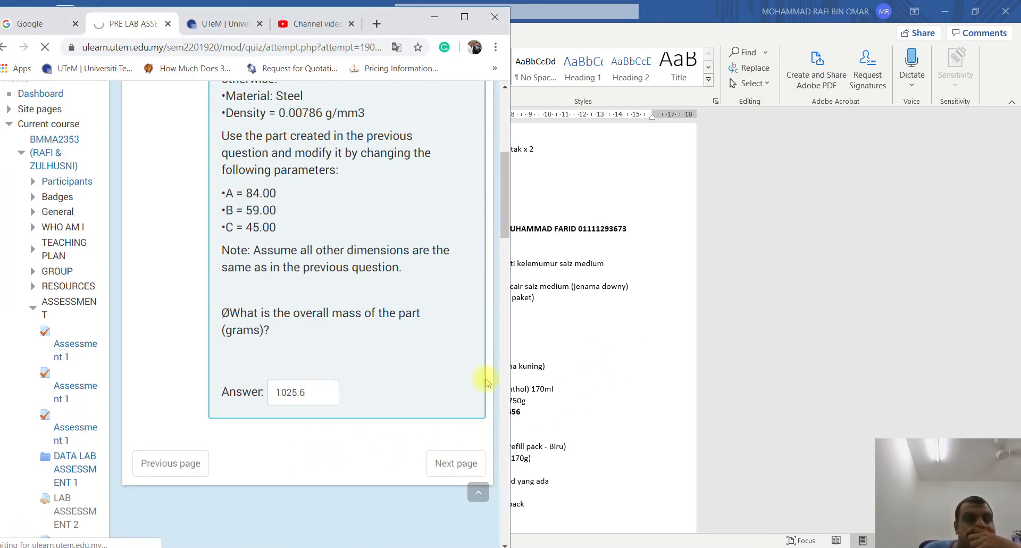
Examine question 3's tool block views, material removal instructions and parameters A, B and C
{"action": "scroll", "coordinate": [340, 399], "scroll_direction": "down", "scroll_amount": 4}
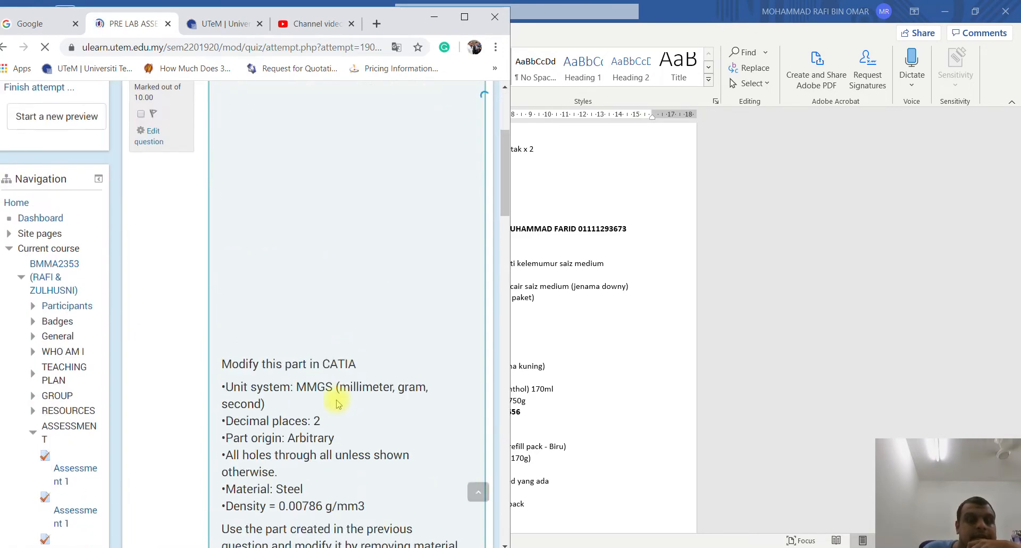
{"action": "scroll", "coordinate": [328, 416], "scroll_direction": "down", "scroll_amount": 4}
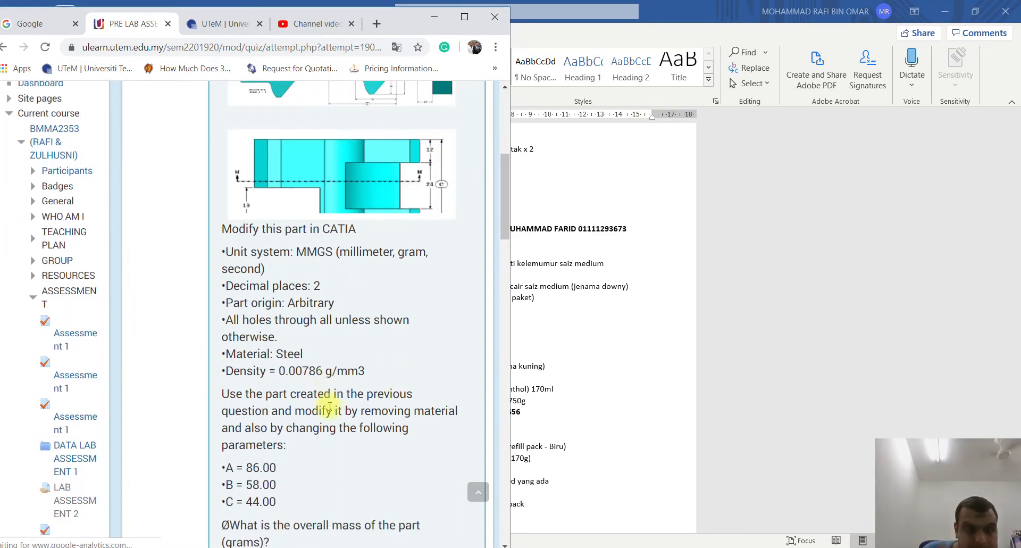
{"action": "scroll", "coordinate": [323, 419], "scroll_direction": "up", "scroll_amount": 4}
{"action": "scroll", "coordinate": [328, 415], "scroll_direction": "down", "scroll_amount": 2}
{"action": "scroll", "coordinate": [328, 415], "scroll_direction": "down", "scroll_amount": 1}
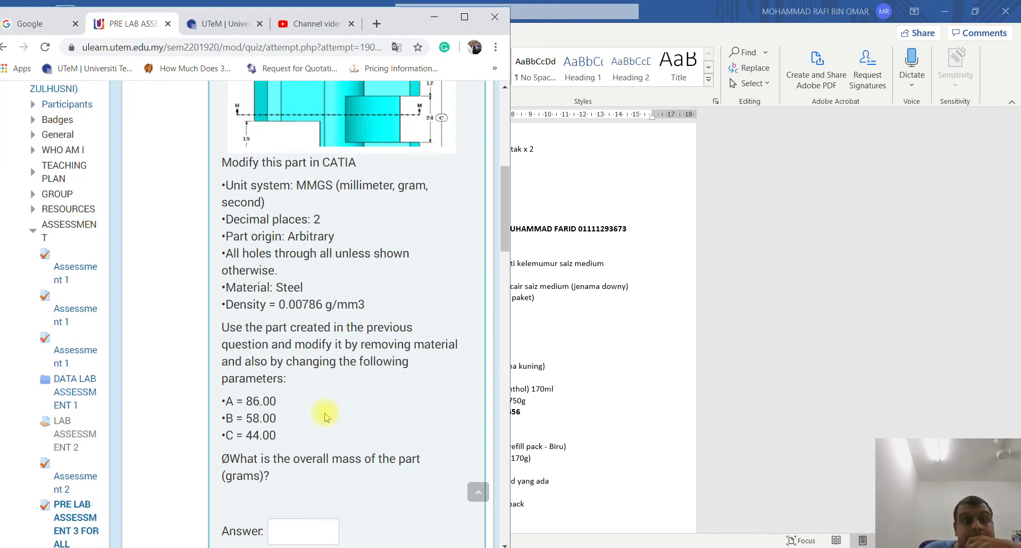
{"action": "scroll", "coordinate": [326, 416], "scroll_direction": "up", "scroll_amount": 1}
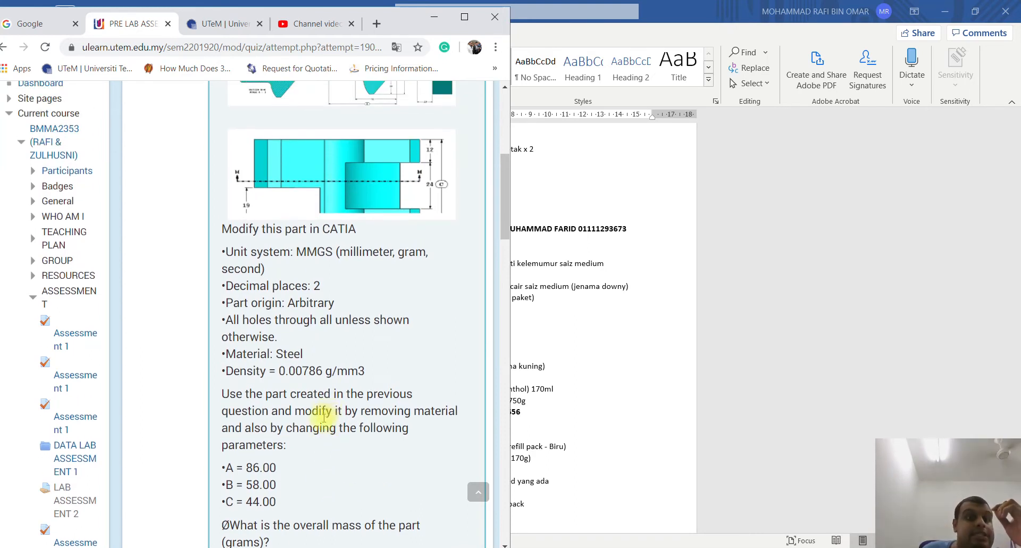
{"action": "scroll", "coordinate": [324, 417], "scroll_direction": "up", "scroll_amount": 3}
{"action": "scroll", "coordinate": [319, 417], "scroll_direction": "down", "scroll_amount": 3}
{"action": "scroll", "coordinate": [308, 419], "scroll_direction": "up", "scroll_amount": 3}
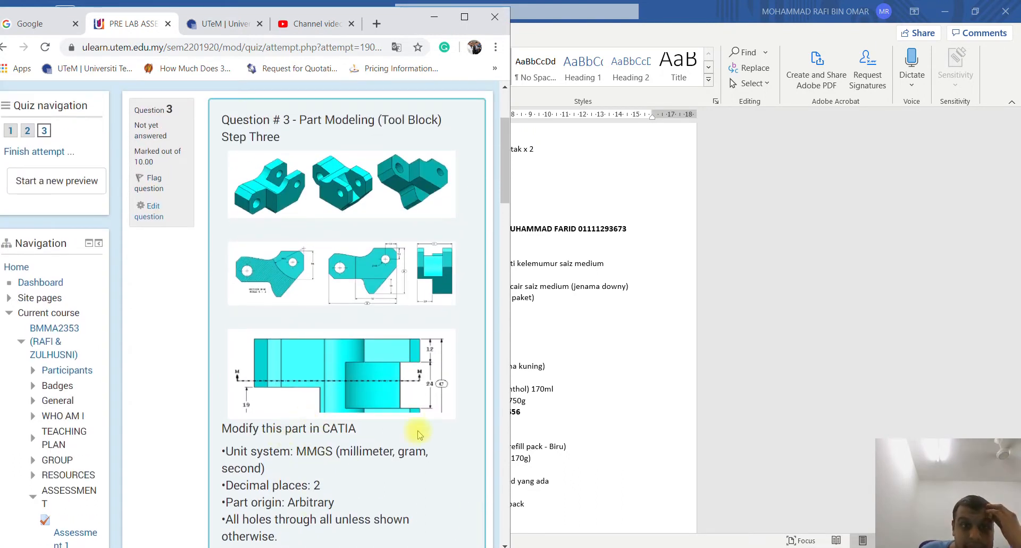
{"action": "scroll", "coordinate": [353, 274], "scroll_direction": "down", "scroll_amount": 3}
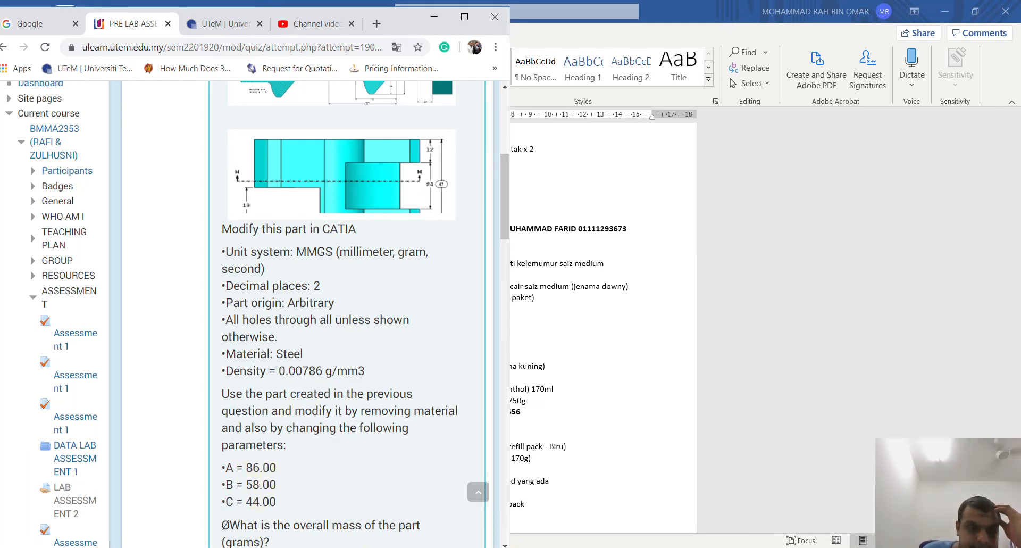
Return to CATIA and, in the sketch under Pad.1, set the overall width to 86 mm and overall height to 58 mm
{"action": "key", "text": "alt+Tab"}
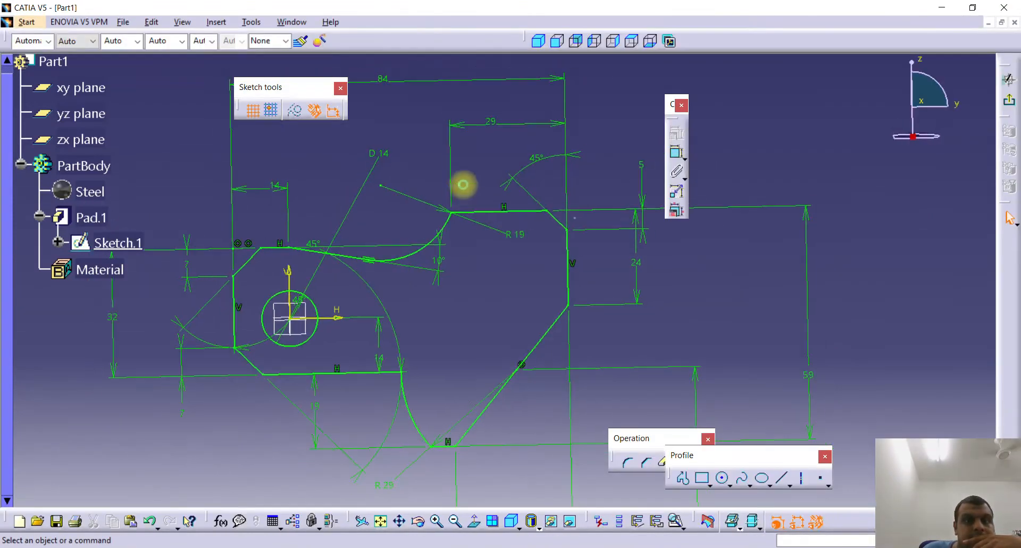
{"action": "double_click", "coordinate": [408, 126]}
{"action": "type", "text": "86"}
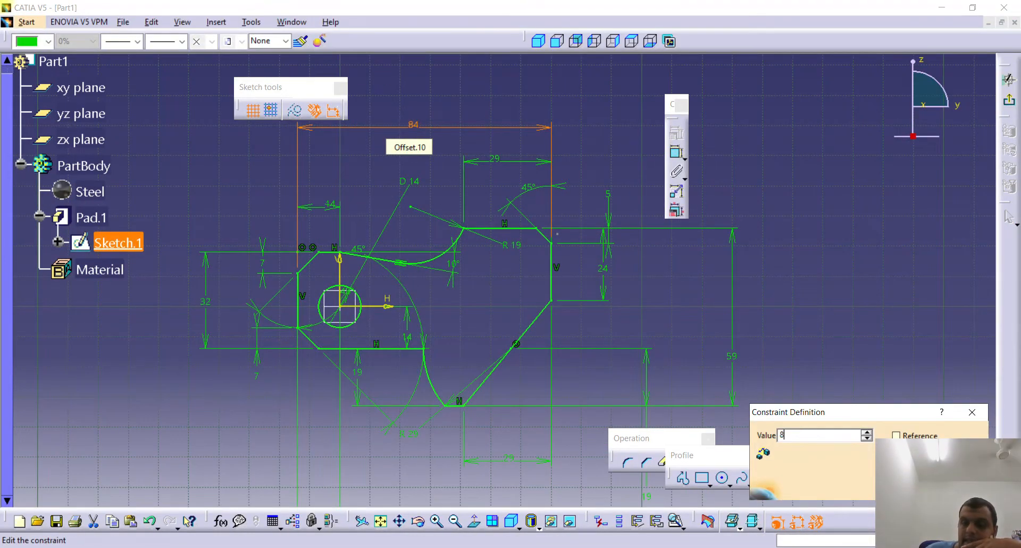
{"action": "key", "text": "Return"}
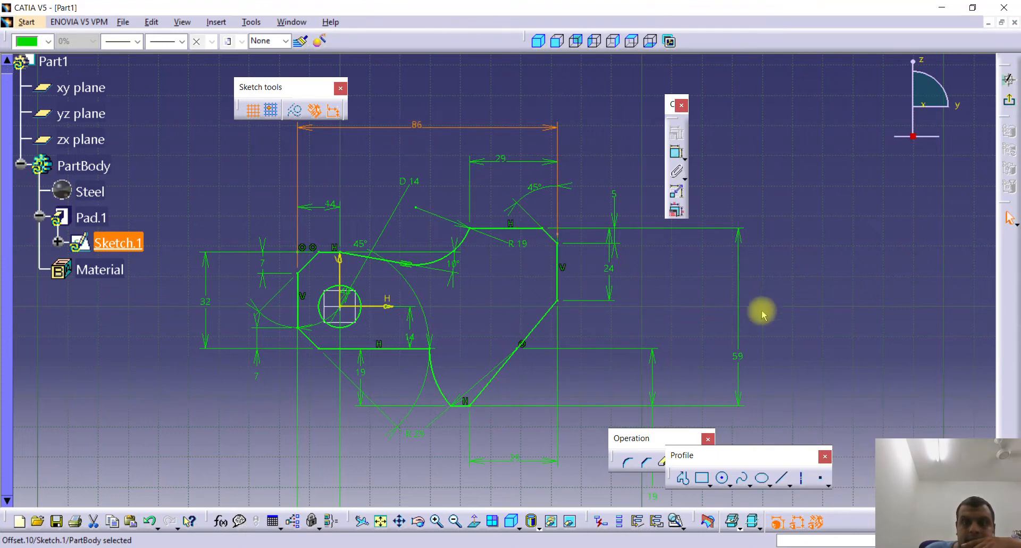
{"action": "double_click", "coordinate": [739, 354]}
{"action": "type", "text": "58"}
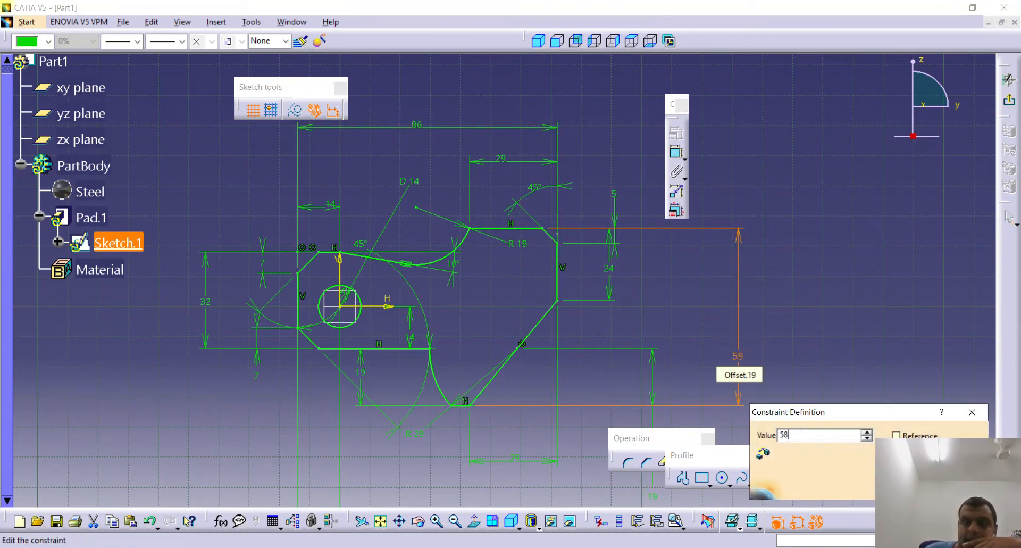
{"action": "key", "text": "Return"}
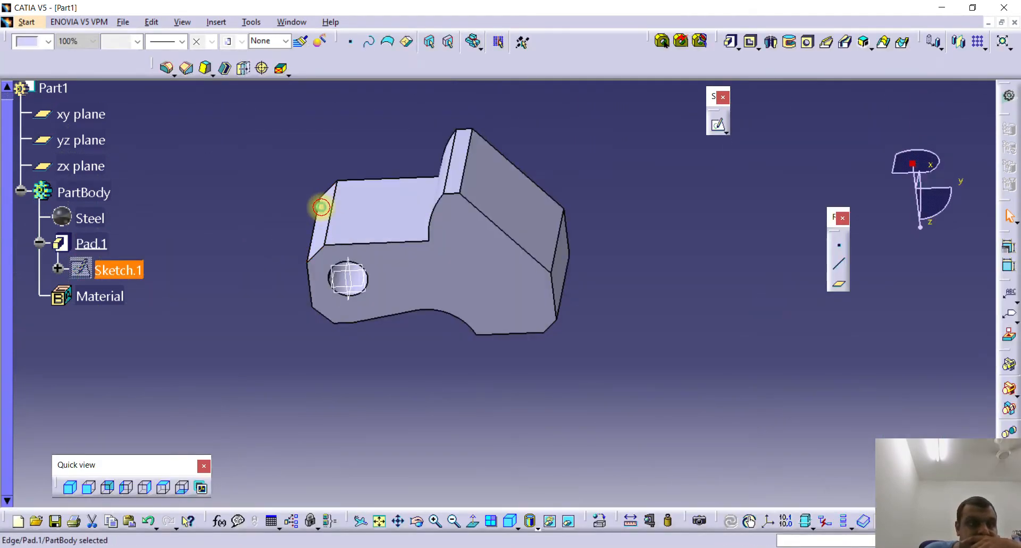
Check parameter C in the quiz and set the length of Pad.1 to 44 mm
{"action": "left_click", "coordinate": [91, 242]}
{"action": "double_click", "coordinate": [91, 243]}
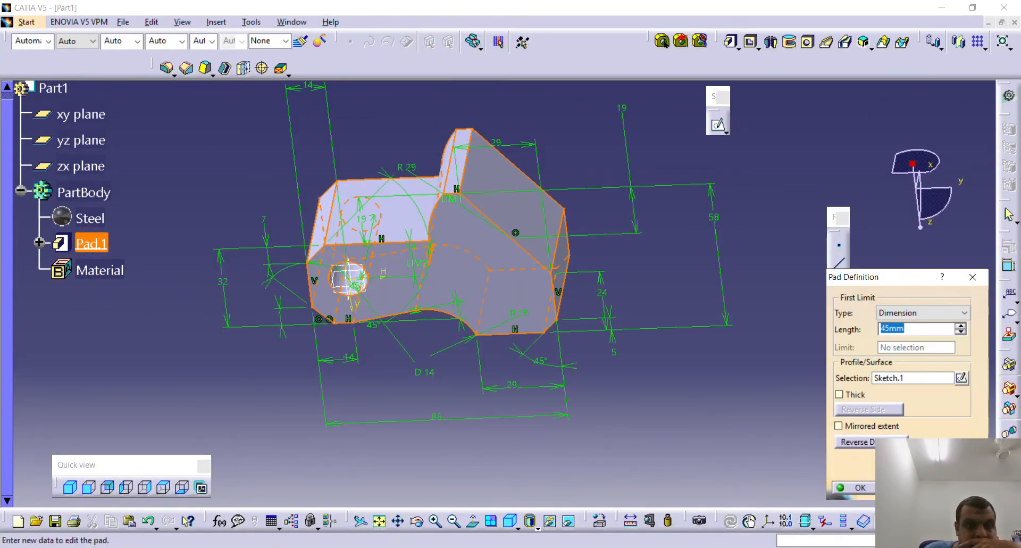
{"action": "left_click", "coordinate": [259, 547]}
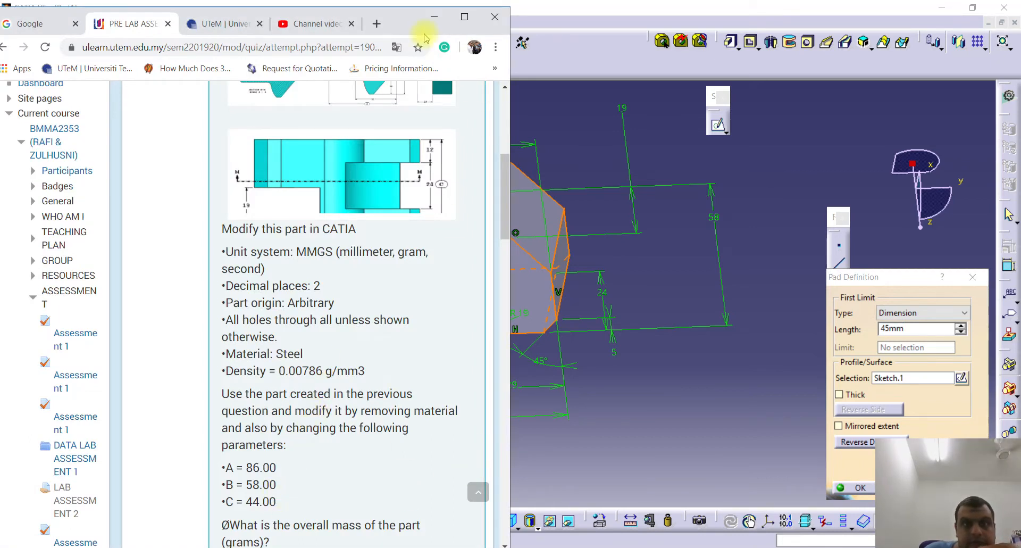
{"action": "left_click", "coordinate": [437, 17]}
{"action": "left_click", "coordinate": [889, 327]}
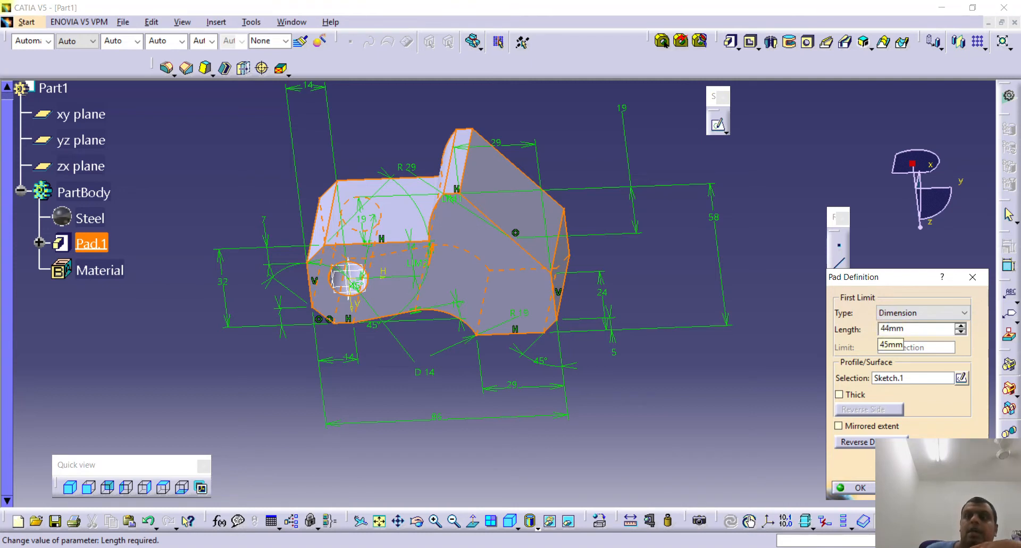
{"action": "key", "text": "Return"}
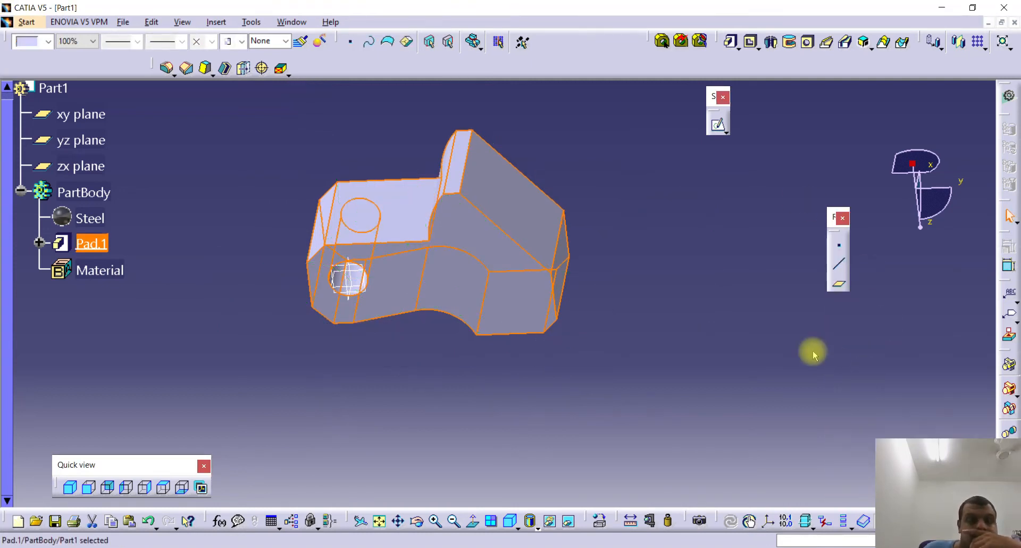
{"action": "left_click", "coordinate": [705, 322]}
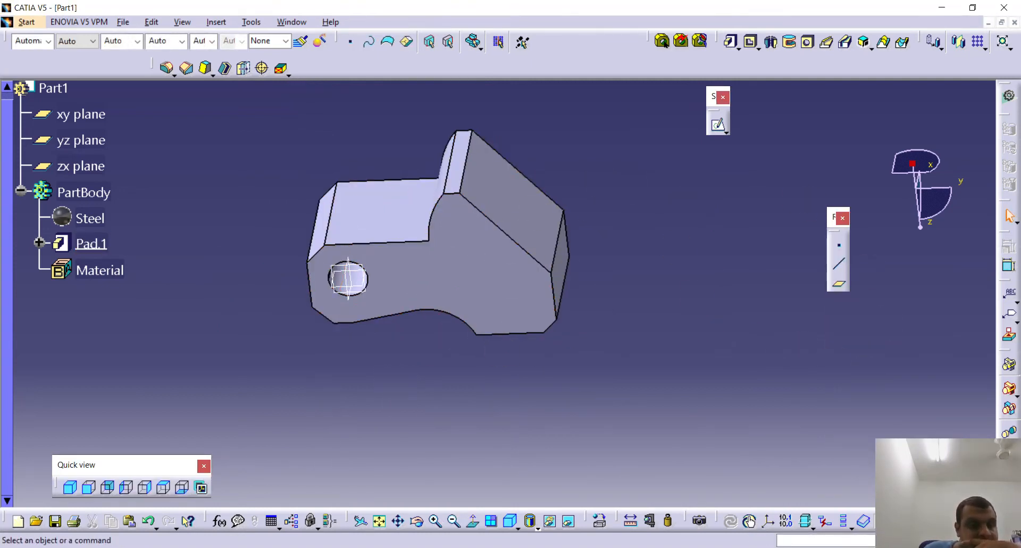
Check question 3's part views in the quiz and show the CATIA model in isometric view for comparison
{"action": "key", "text": "alt+Tab"}
{"action": "scroll", "coordinate": [288, 423], "scroll_direction": "up", "scroll_amount": 3}
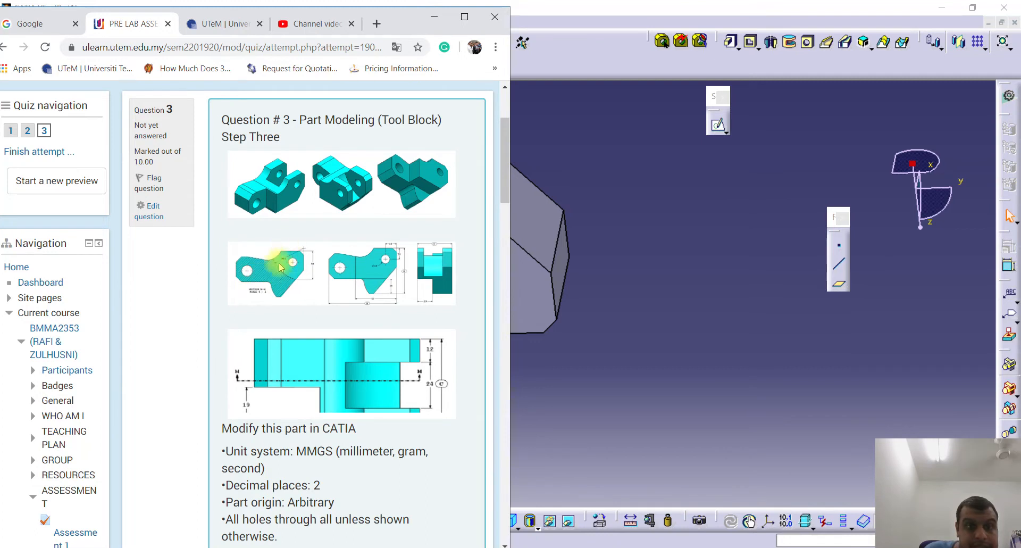
{"action": "left_click", "coordinate": [638, 310]}
{"action": "middle_click_drag", "start_coordinate": [576, 316], "coordinate": [624, 336]}
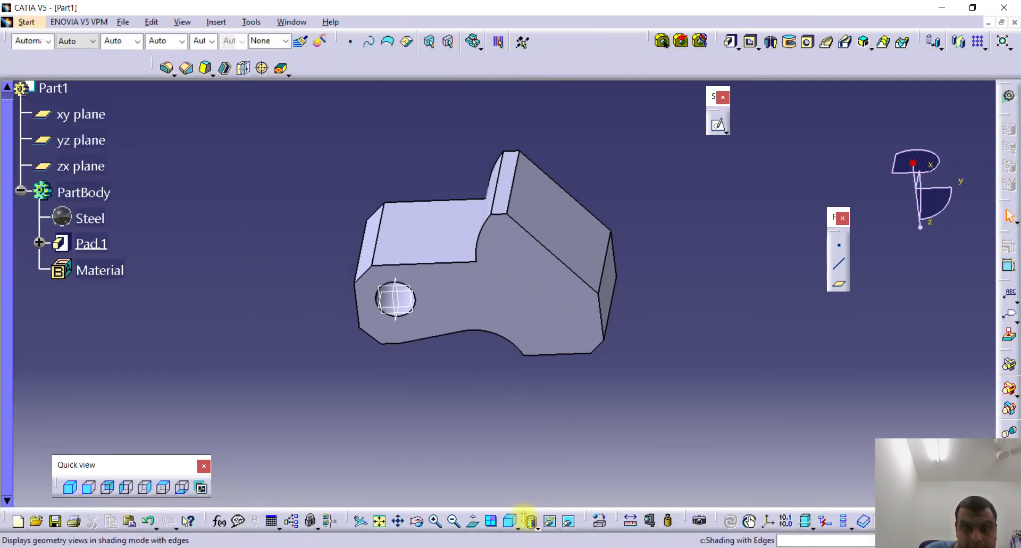
{"action": "left_click", "coordinate": [508, 520]}
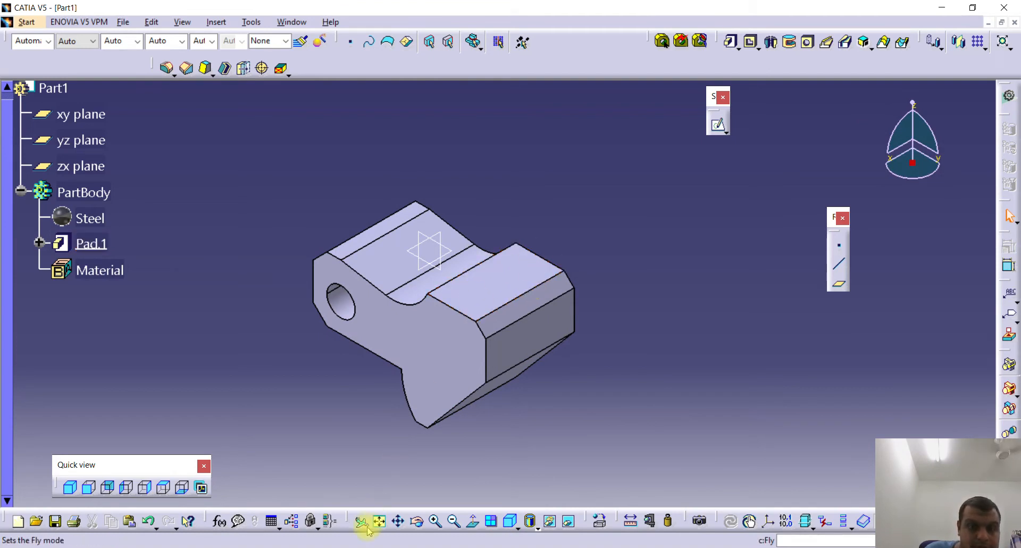
Enlarge the browser window, examine the cut dimensions in question 3's section and top-view drawings, and return to CATIA
{"action": "left_click", "coordinate": [270, 547]}
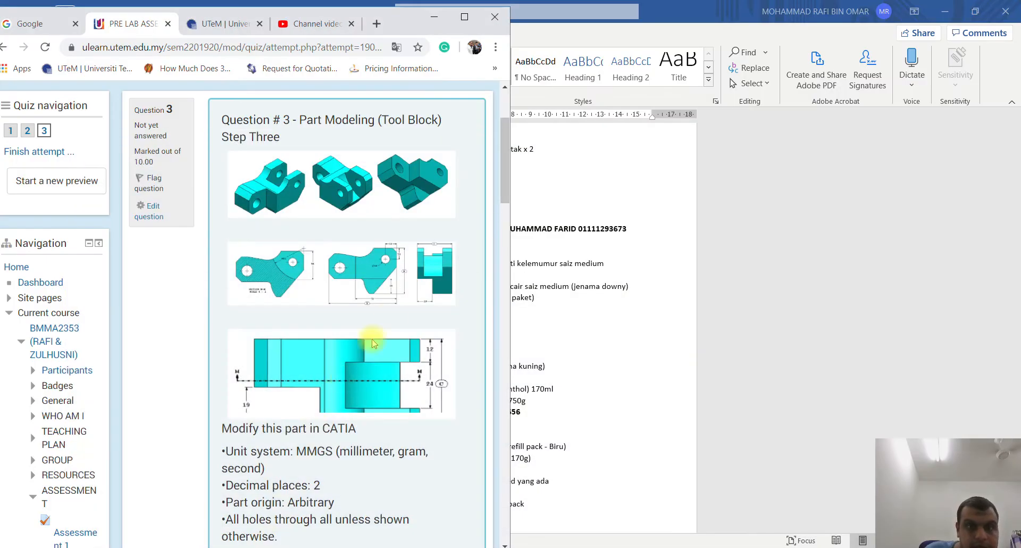
{"action": "left_click", "coordinate": [463, 23]}
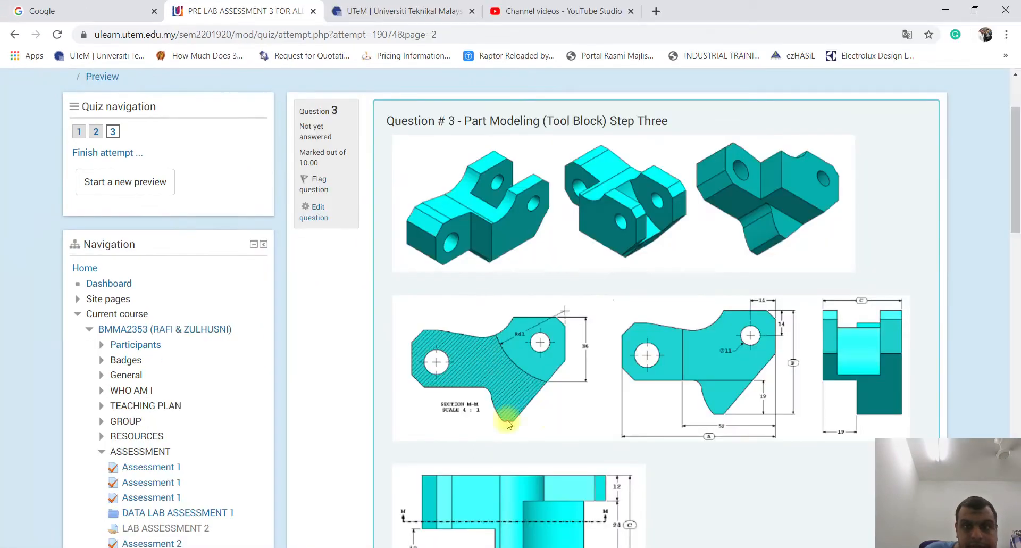
{"action": "scroll", "coordinate": [668, 409], "scroll_direction": "down", "scroll_amount": 3}
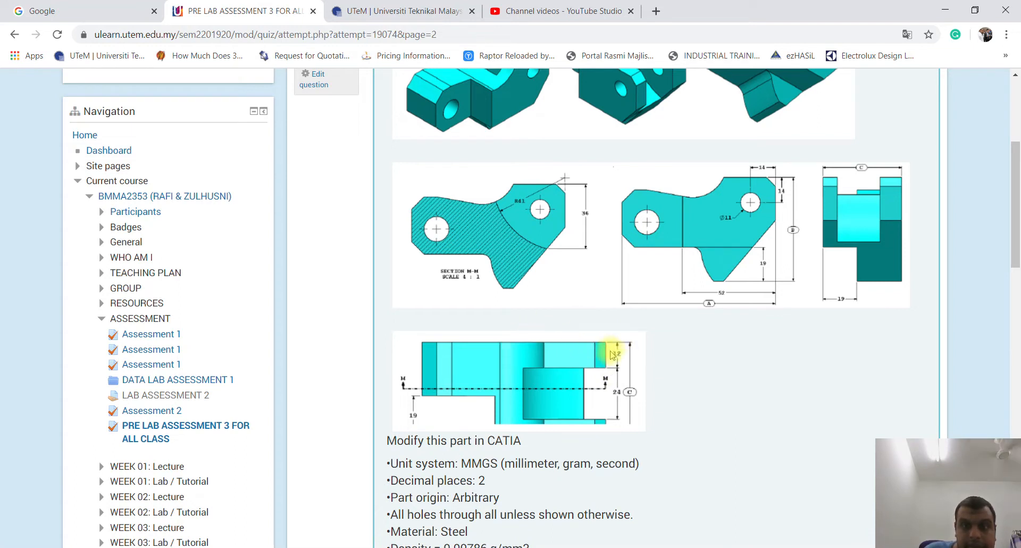
{"action": "left_click", "coordinate": [942, 10]}
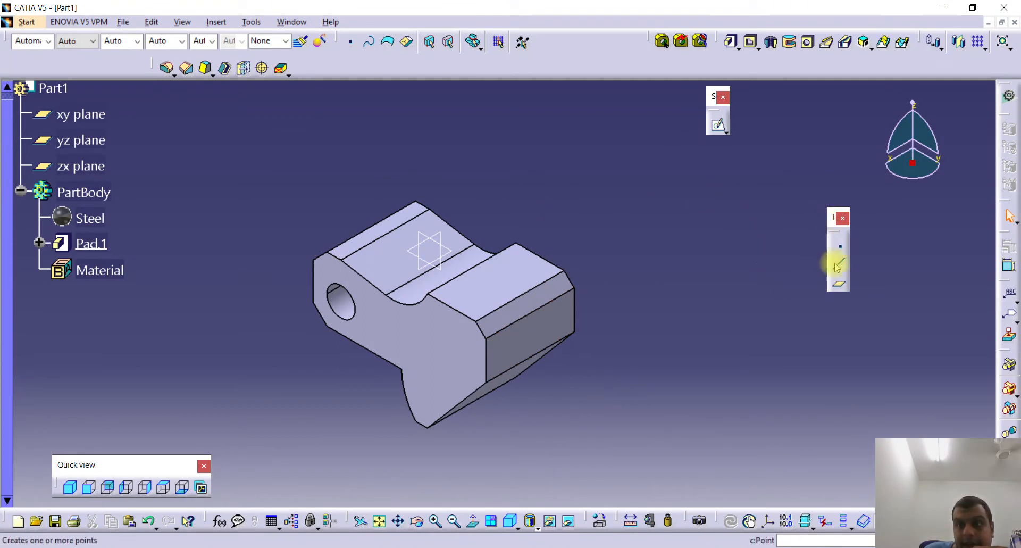
Create a reference plane offset 12 mm inward from the pad's end face in the reversed direction and select it
{"action": "left_click", "coordinate": [839, 289]}
{"action": "middle_click_drag", "start_coordinate": [626, 224], "coordinate": [508, 300]}
{"action": "left_click", "coordinate": [485, 312]}
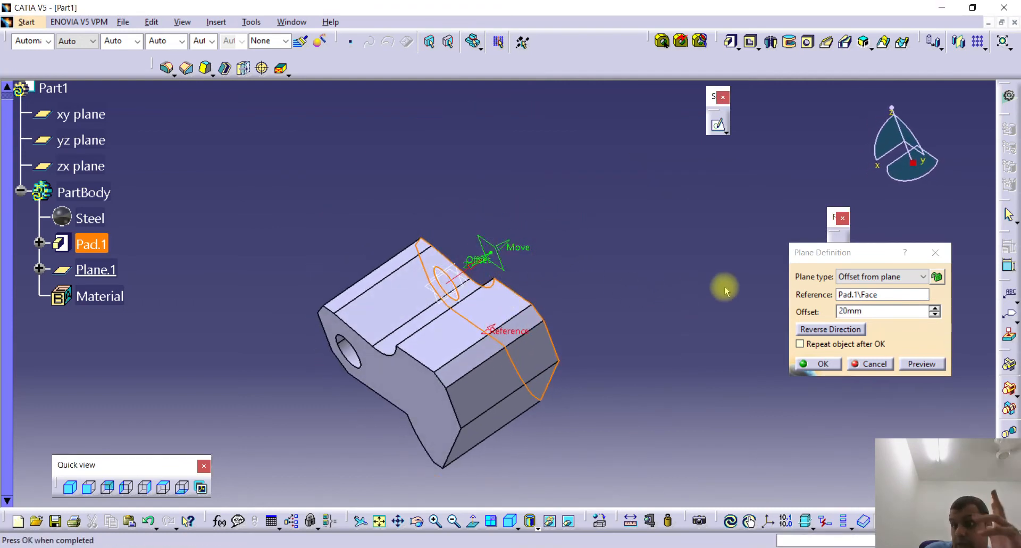
{"action": "double_click", "coordinate": [877, 309]}
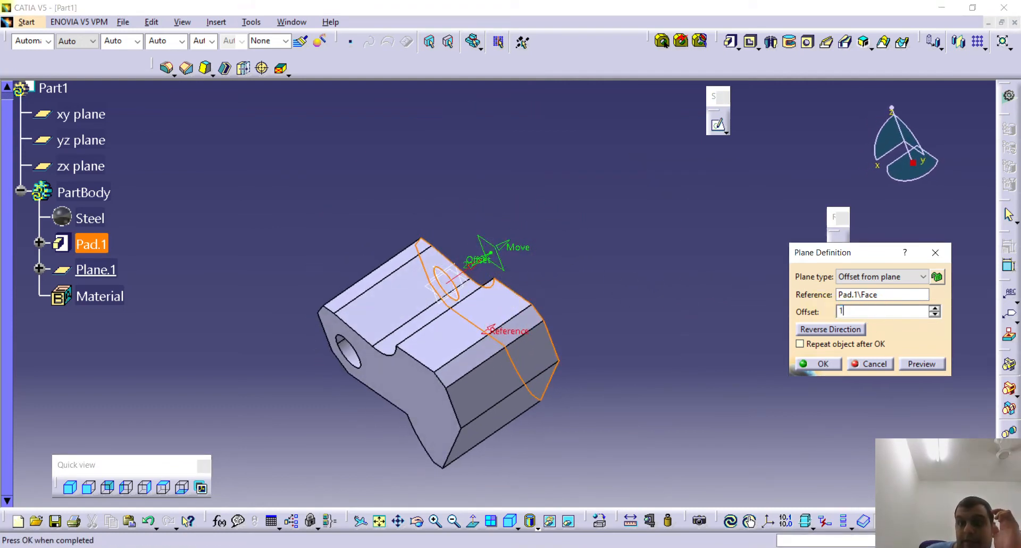
{"action": "type", "text": "12mm"}
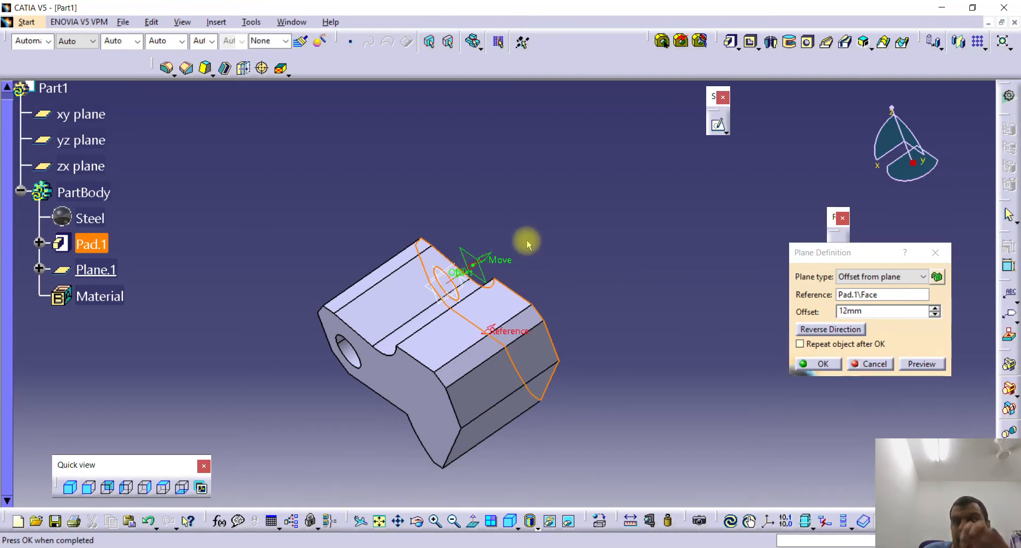
{"action": "left_click", "coordinate": [829, 329]}
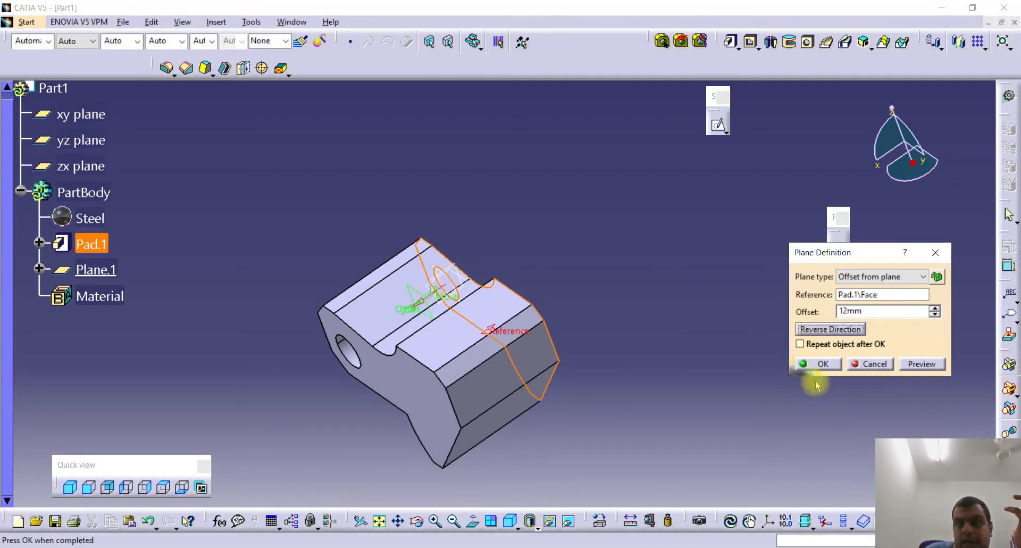
{"action": "left_click", "coordinate": [823, 364]}
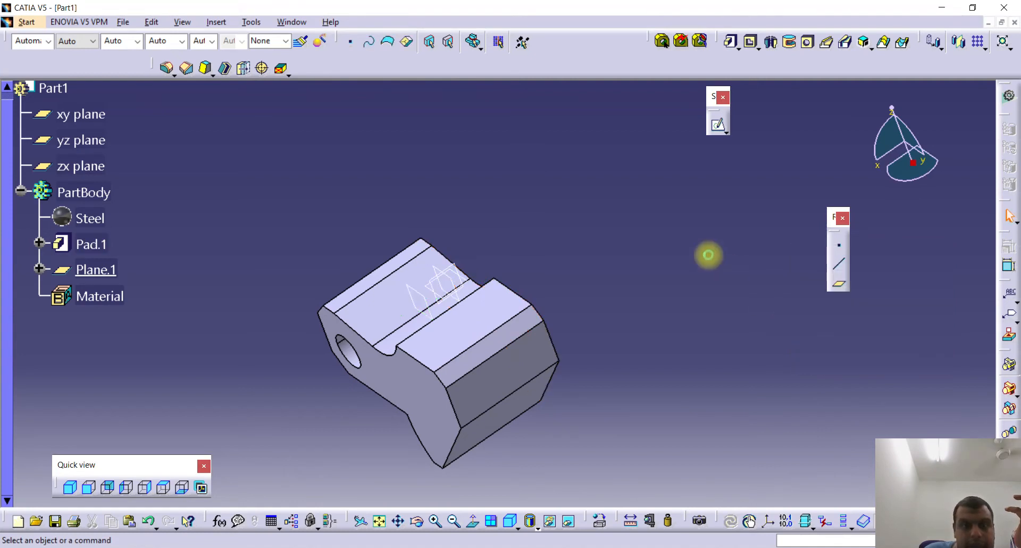
{"action": "left_click", "coordinate": [434, 306]}
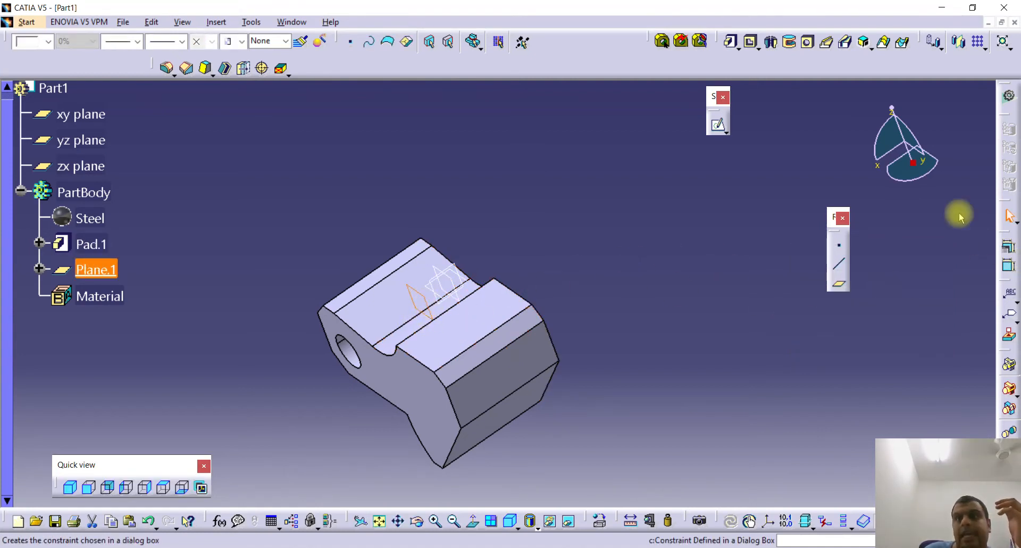
Start a sketch on the offset plane and draw a circle of about 33 mm radius above the part's far end
{"action": "left_click", "coordinate": [720, 127]}
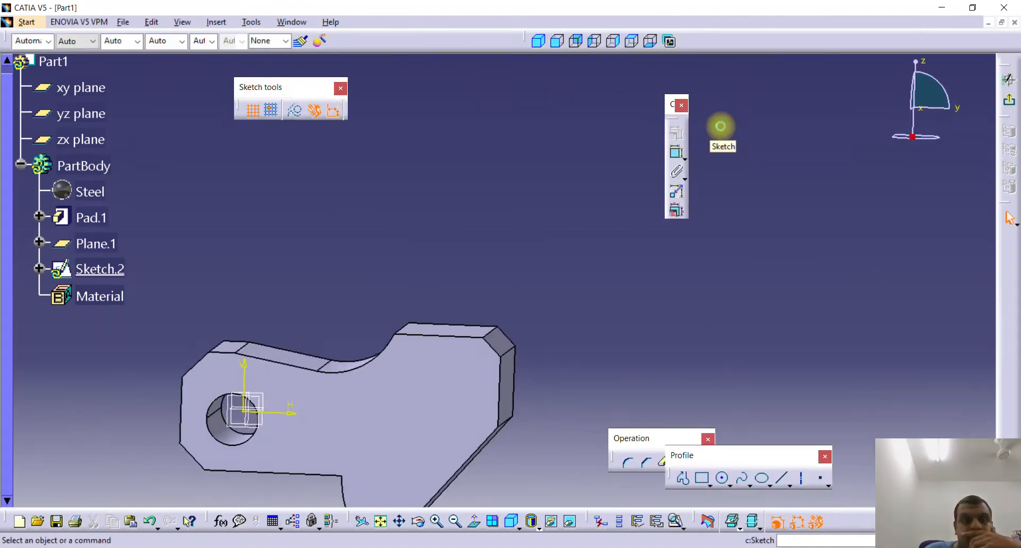
{"action": "middle_click_drag", "start_coordinate": [553, 269], "coordinate": [532, 184]}
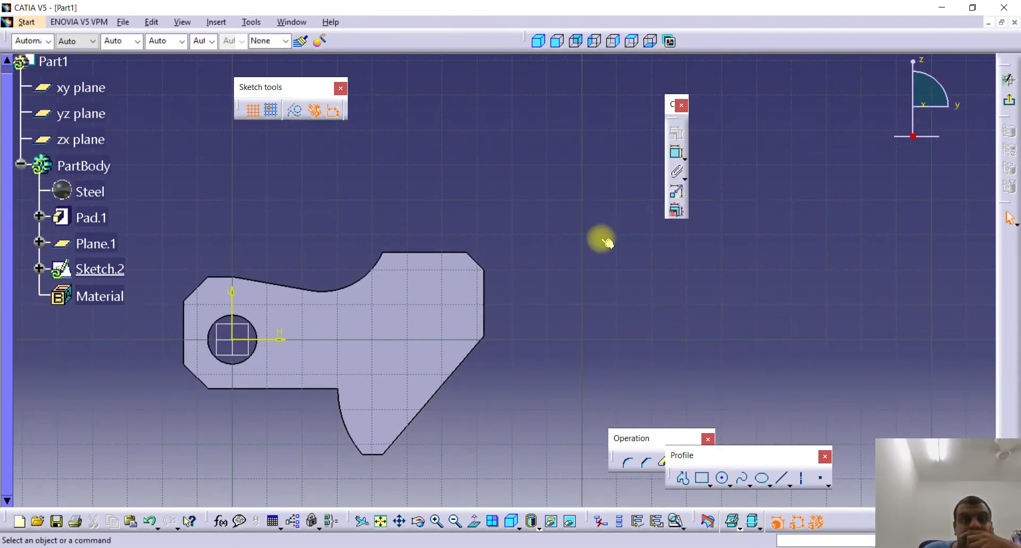
{"action": "left_click", "coordinate": [723, 480]}
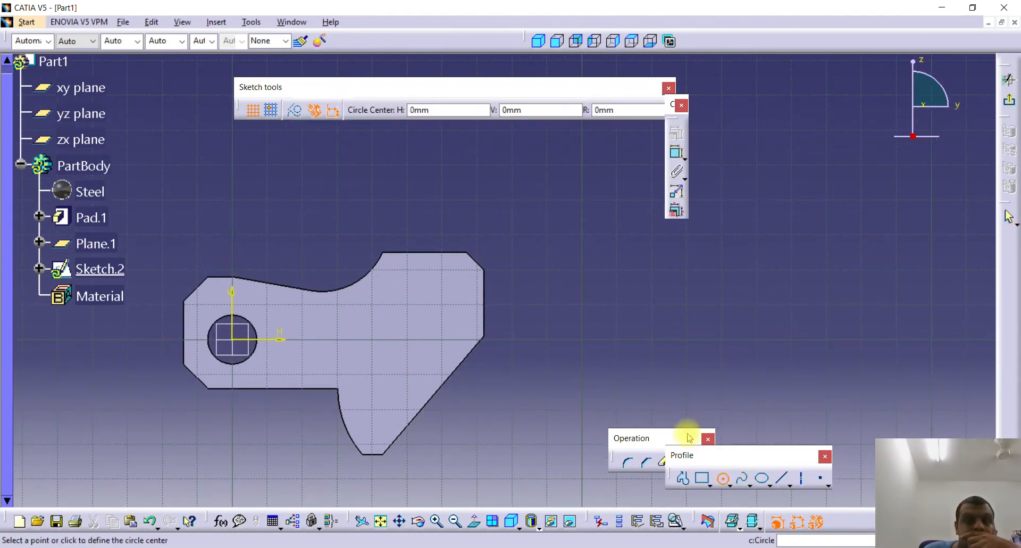
{"action": "middle_click_drag", "start_coordinate": [508, 171], "coordinate": [503, 272]}
{"action": "left_click", "coordinate": [515, 187]}
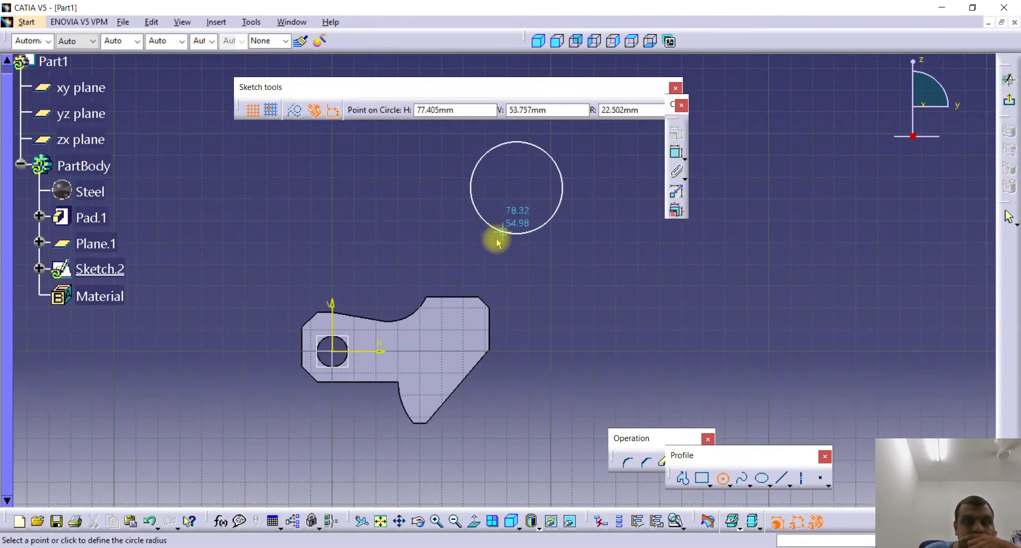
{"action": "left_click", "coordinate": [482, 246]}
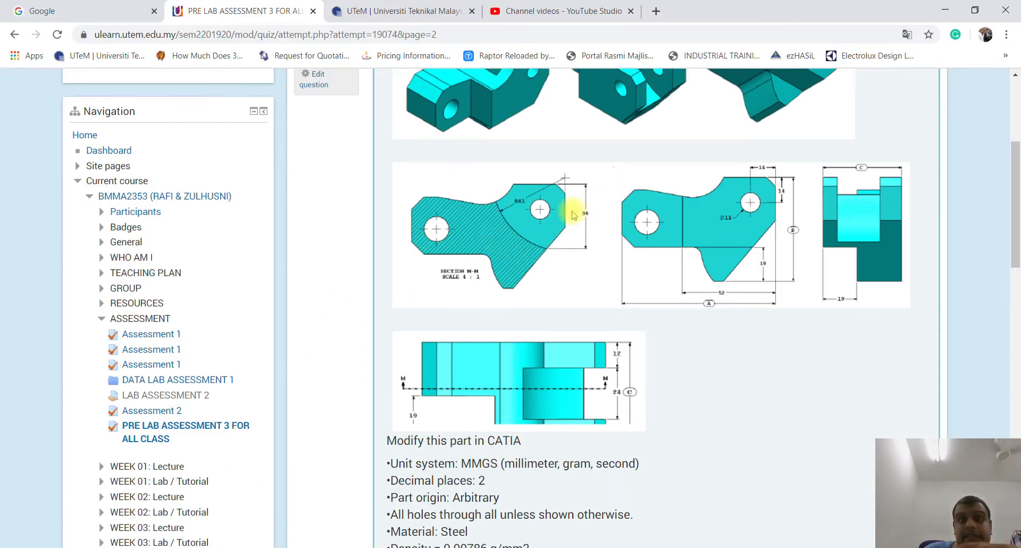
Check the arc in question 3's section view and set the sketched circle's radius to 41 mm
{"action": "scroll", "coordinate": [540, 229], "scroll_direction": "up", "scroll_amount": 1}
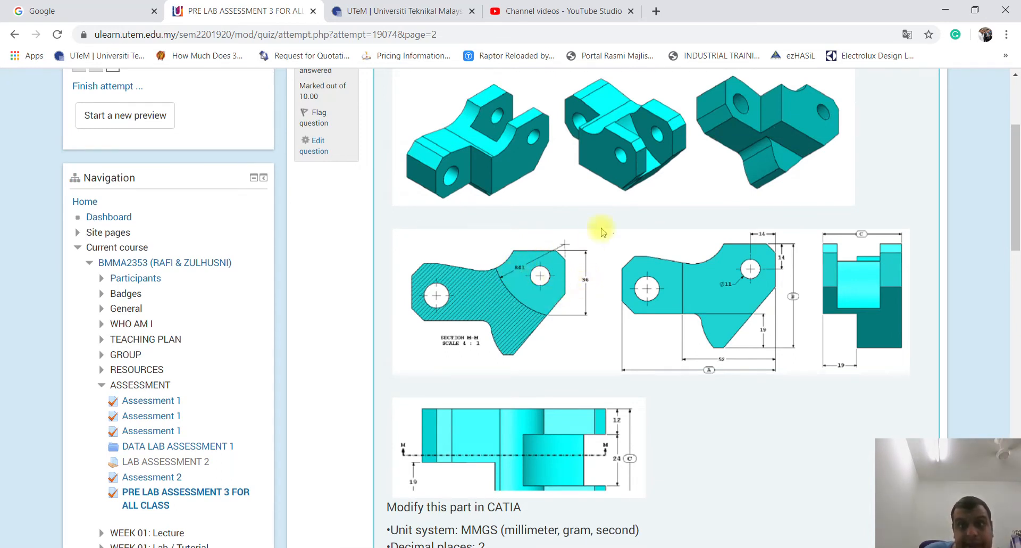
{"action": "left_click", "coordinate": [942, 7]}
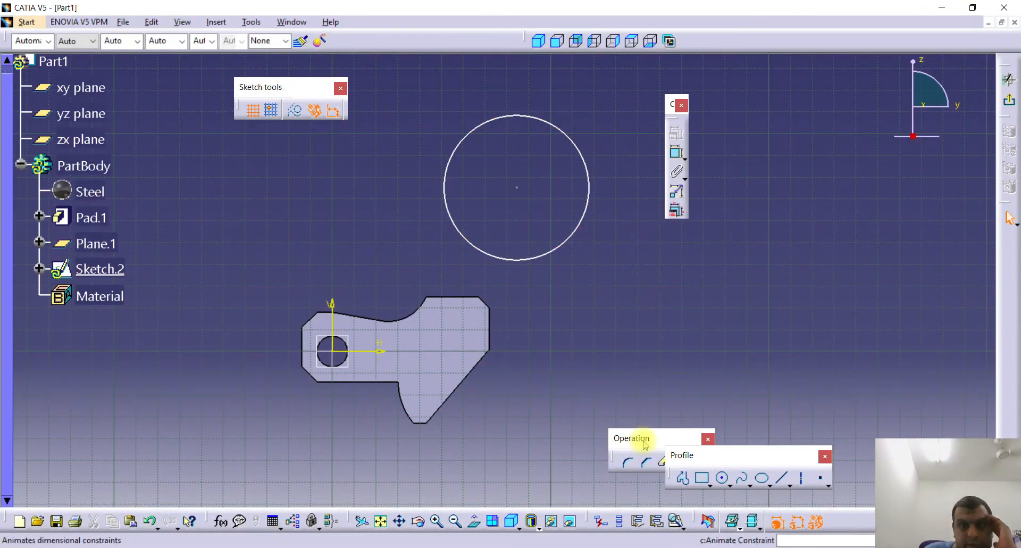
{"action": "left_click", "coordinate": [676, 151]}
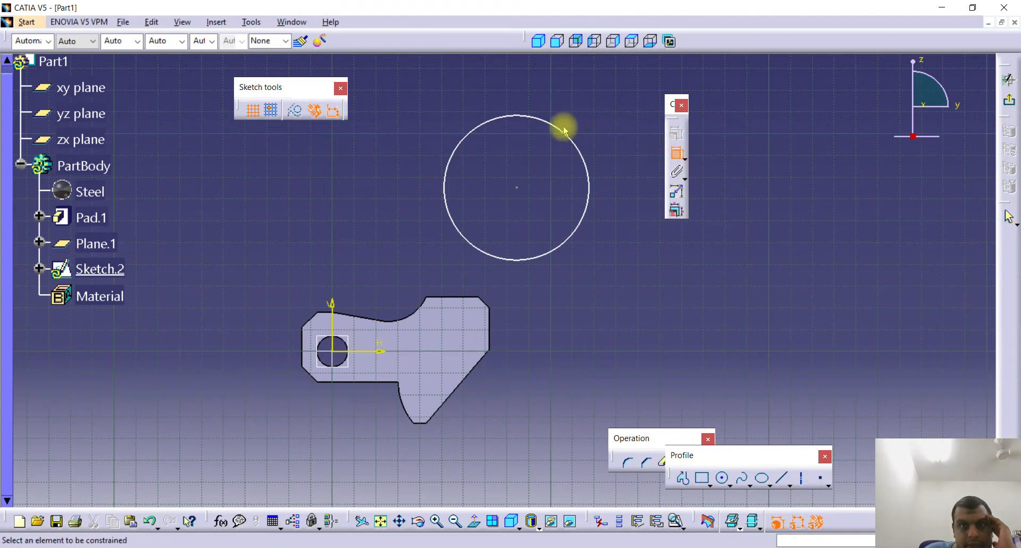
{"action": "left_click", "coordinate": [564, 129]}
{"action": "left_click", "coordinate": [604, 99]}
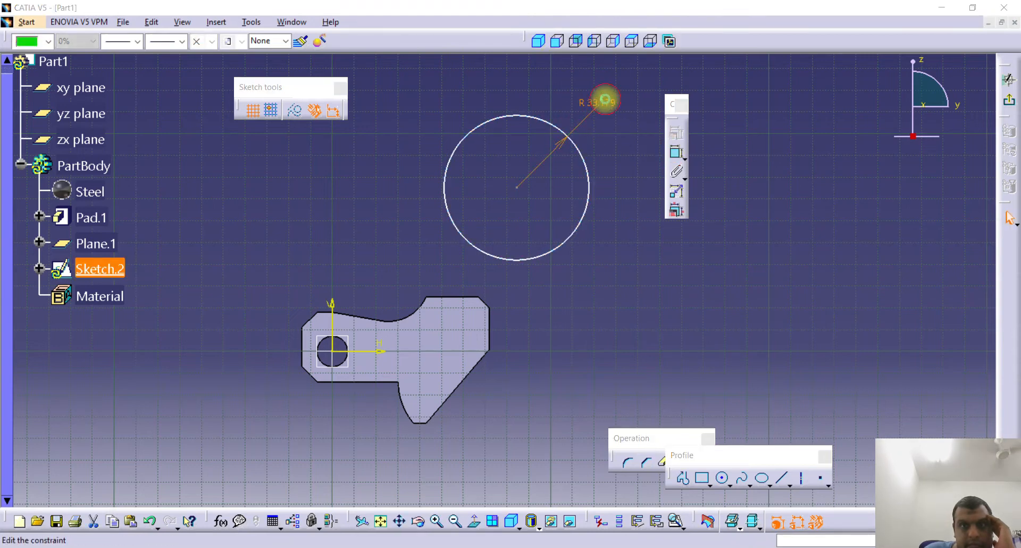
{"action": "double_click", "coordinate": [604, 100]}
{"action": "type", "text": "41"}
{"action": "key", "text": "Return"}
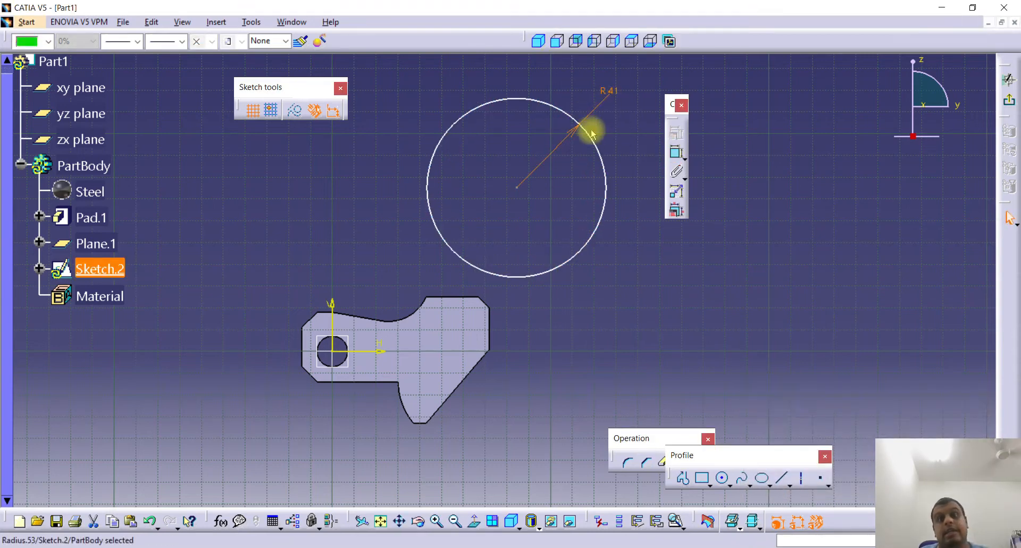
Check the arc centre's position in the quiz and make the circle's centre coincident with the part's vertical end edge
{"action": "left_click", "coordinate": [519, 188]}
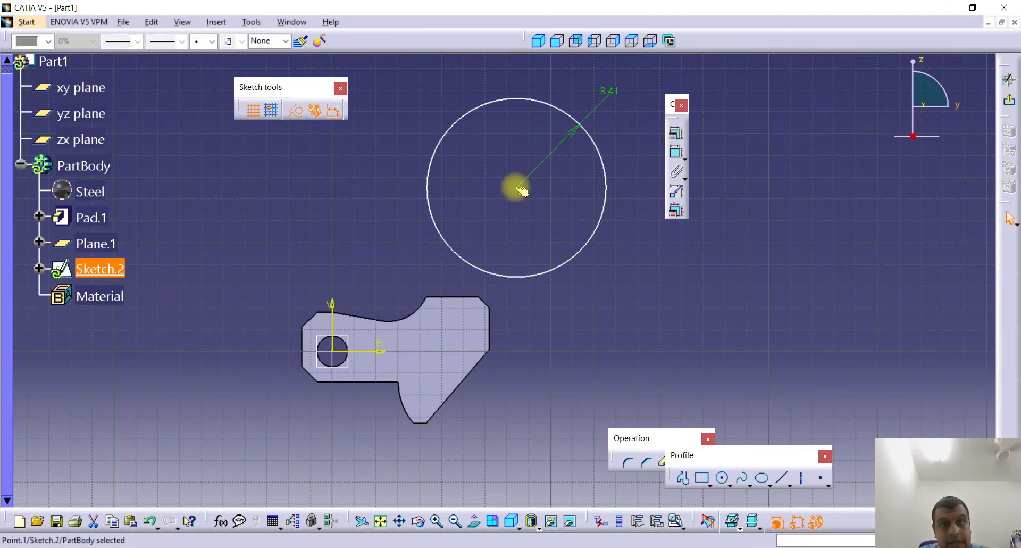
{"action": "left_click", "coordinate": [488, 333], "text": "ctrl"}
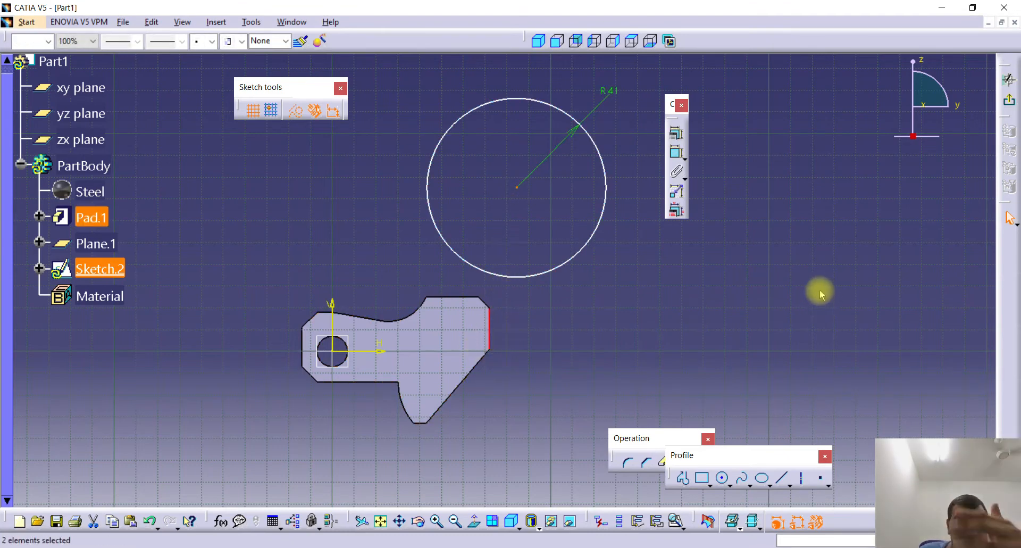
{"action": "left_click", "coordinate": [339, 546]}
{"action": "left_click", "coordinate": [338, 546]}
{"action": "left_click", "coordinate": [338, 546]}
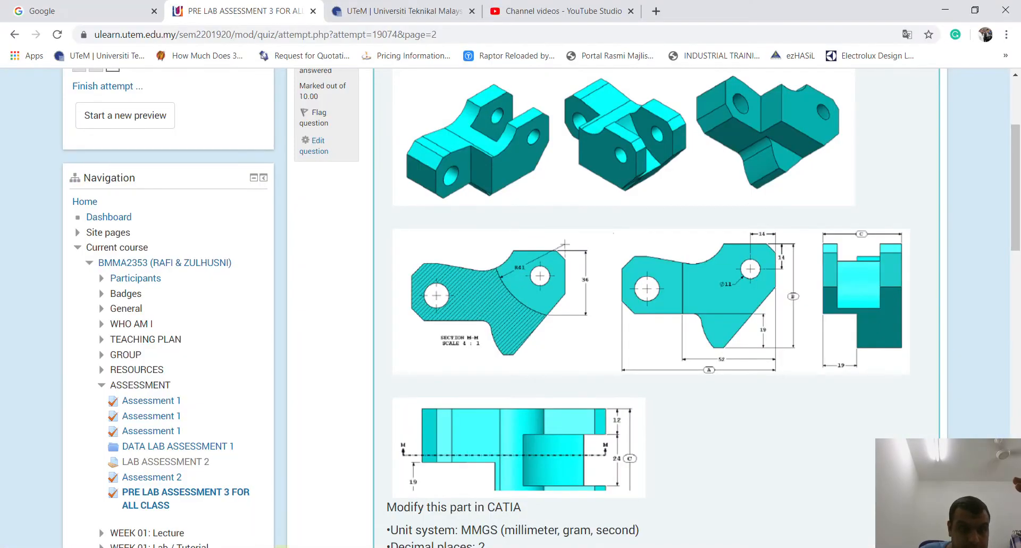
{"action": "left_click", "coordinate": [282, 547]}
{"action": "left_click", "coordinate": [282, 546]}
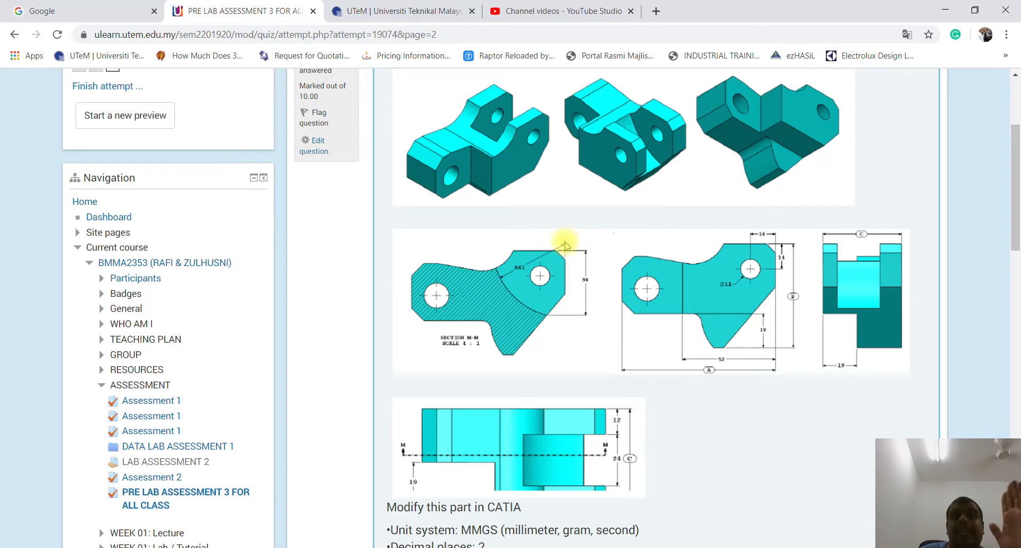
{"action": "left_click", "coordinate": [945, 11]}
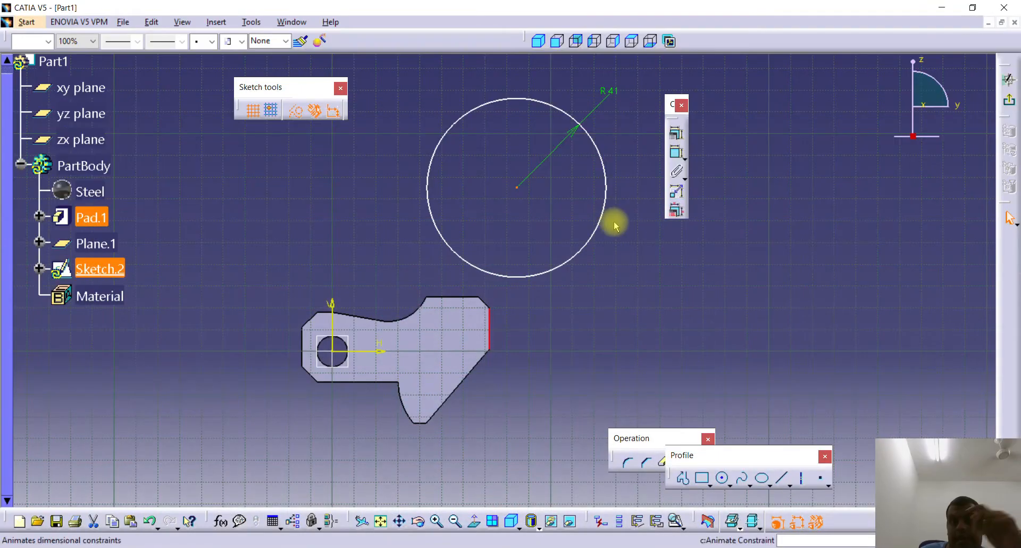
{"action": "left_click", "coordinate": [671, 135]}
{"action": "left_click", "coordinate": [922, 358]}
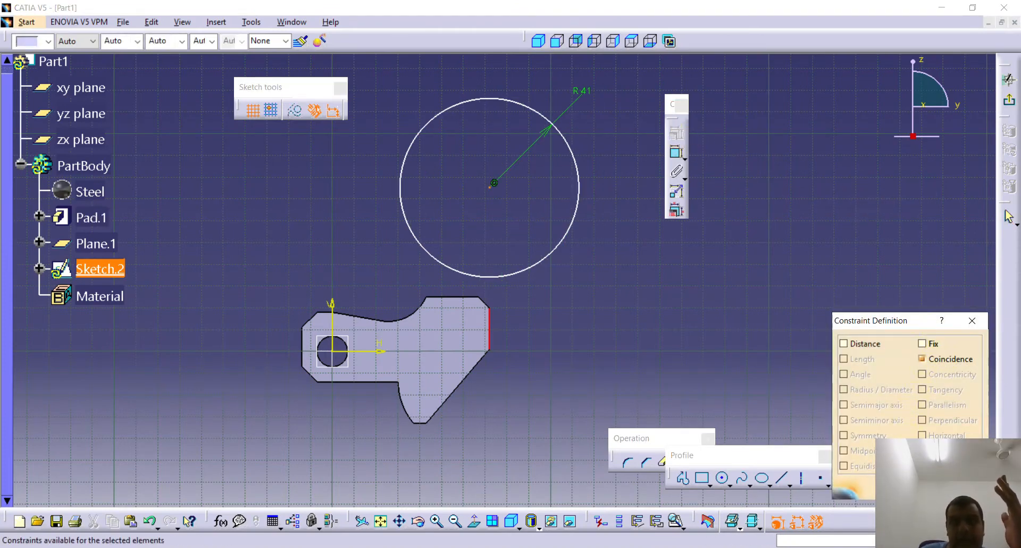
{"action": "left_click", "coordinate": [907, 486]}
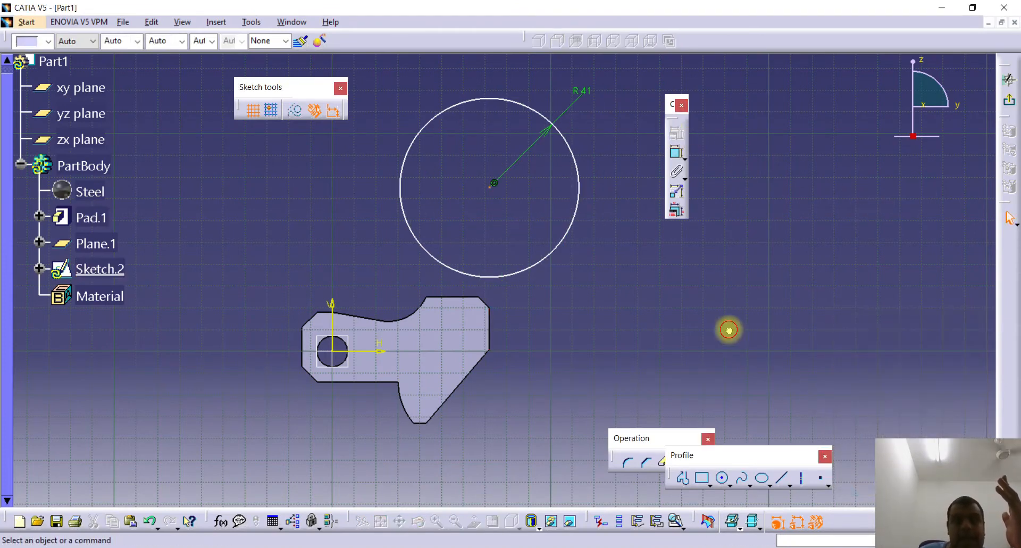
Move the circle down along the end edge until it overlaps the part, and compare its position with the quiz's section view
{"action": "left_click", "coordinate": [493, 190]}
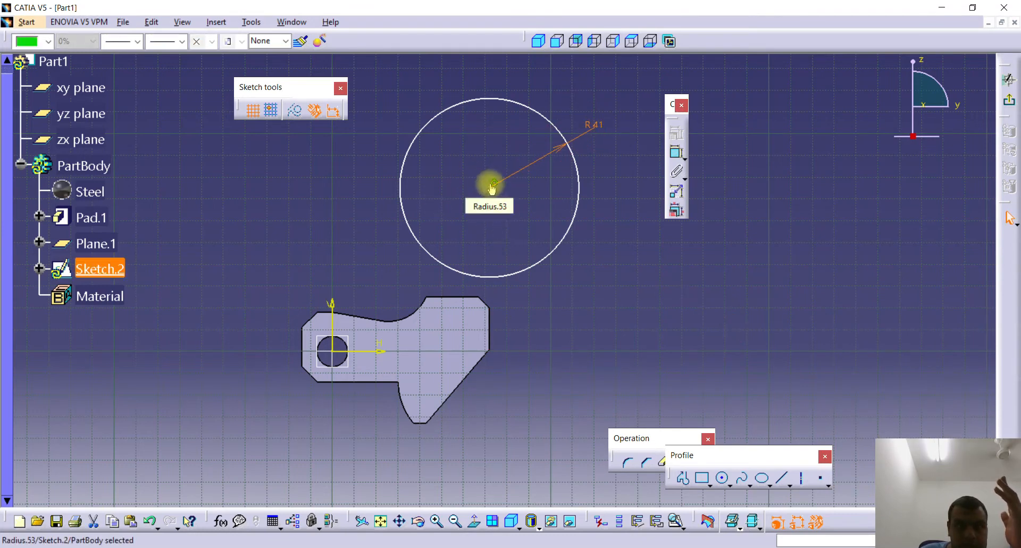
{"action": "left_click_drag", "start_coordinate": [491, 188], "coordinate": [498, 288]}
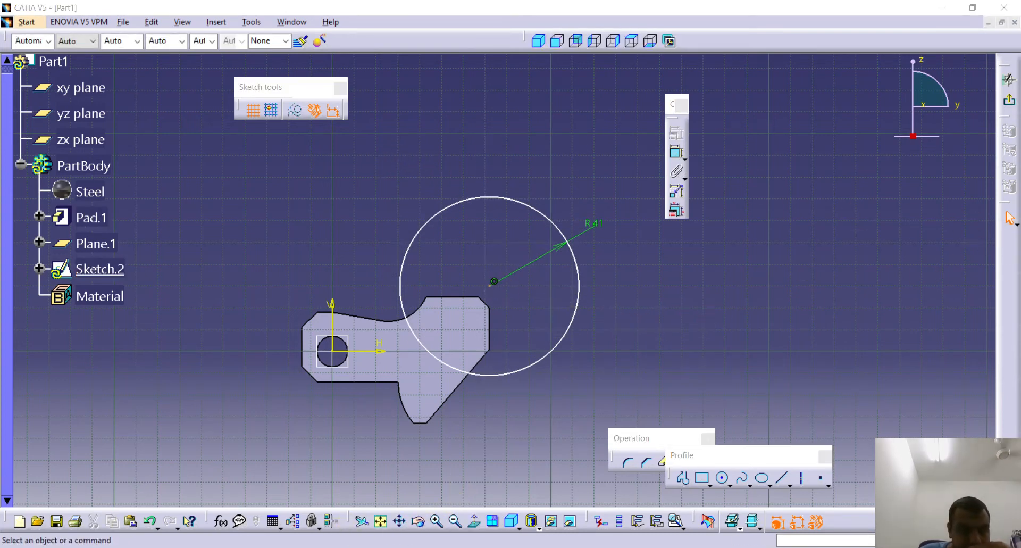
{"action": "key", "text": "alt+Tab"}
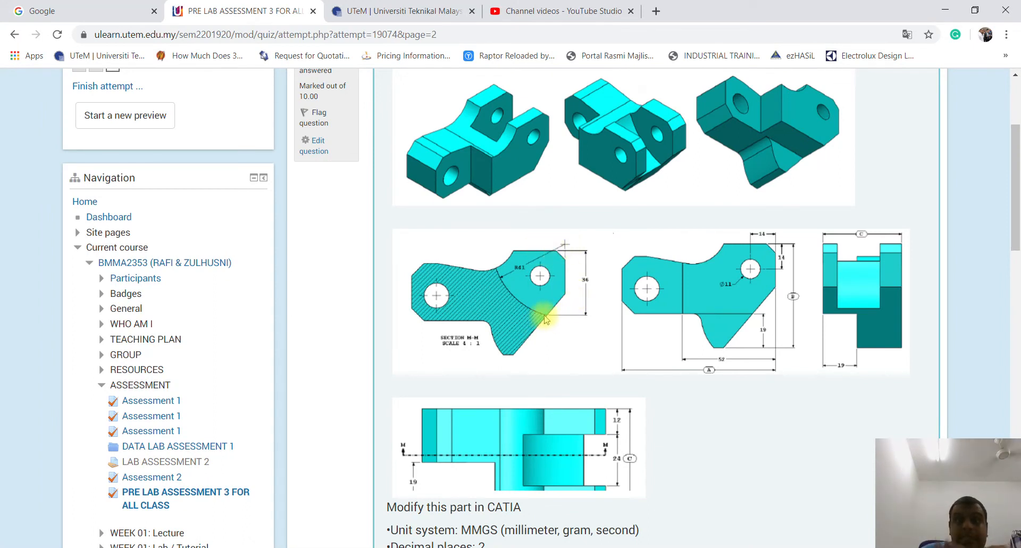
{"action": "left_click", "coordinate": [942, 10]}
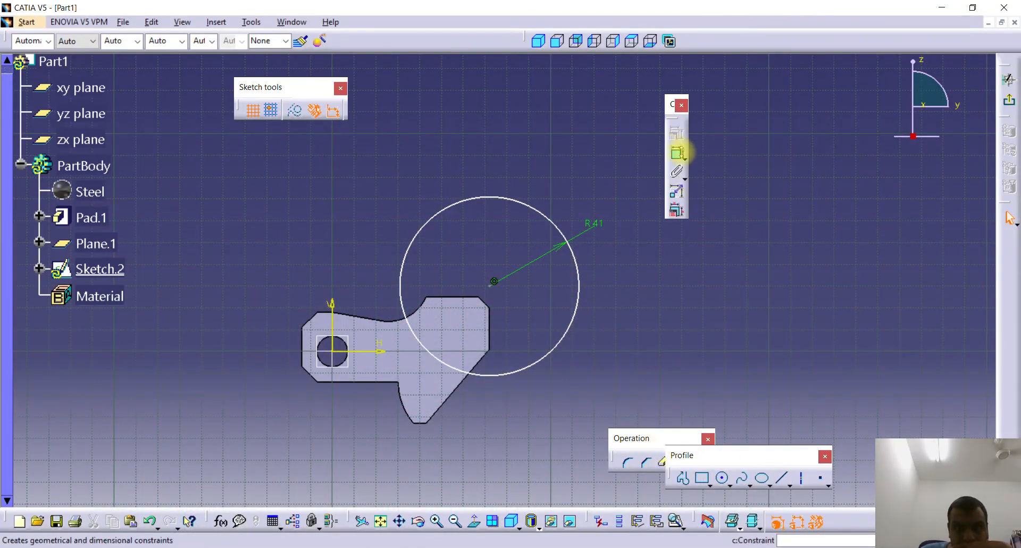
Dimension the distance from the part's upper horizontal edge to the circle's lowest point and set it to 36 mm
{"action": "left_click", "coordinate": [677, 154]}
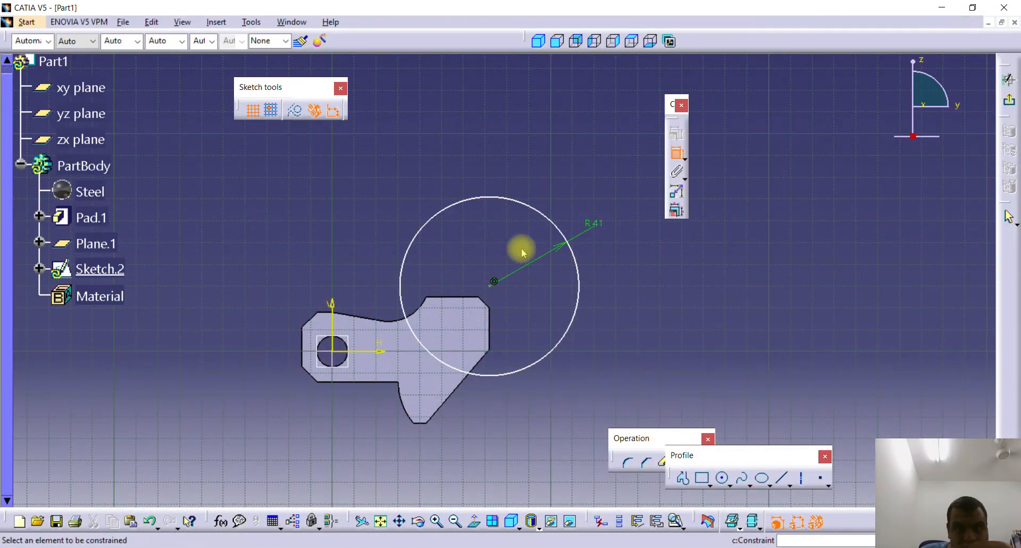
{"action": "left_click", "coordinate": [468, 297]}
{"action": "left_click", "coordinate": [505, 373]}
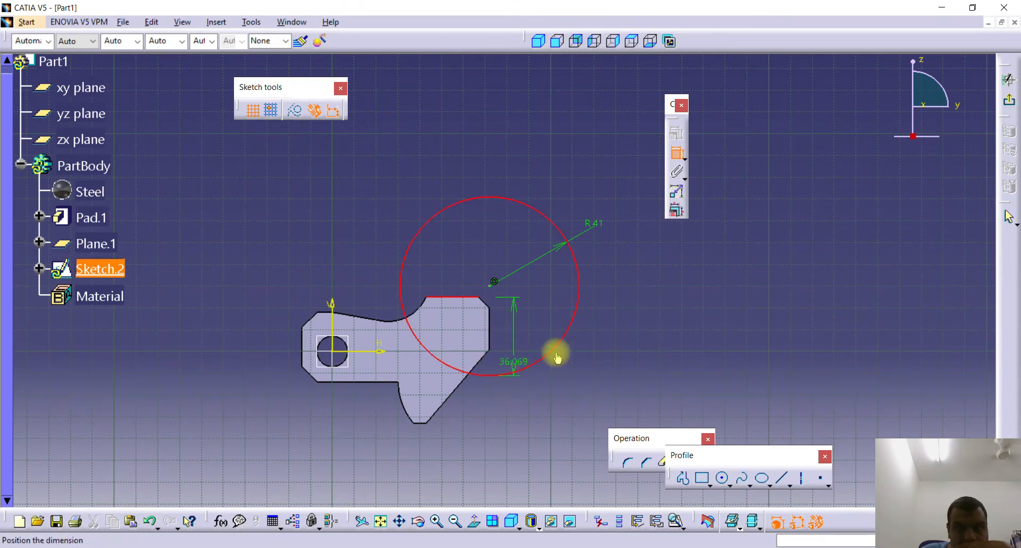
{"action": "left_click", "coordinate": [658, 326]}
{"action": "double_click", "coordinate": [656, 328]}
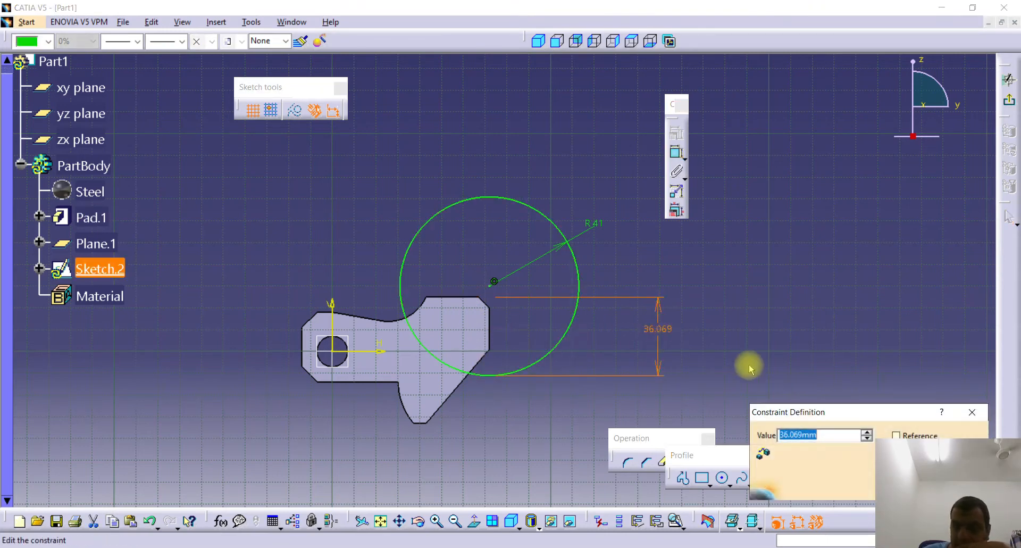
{"action": "type", "text": "36"}
{"action": "key", "text": "Return"}
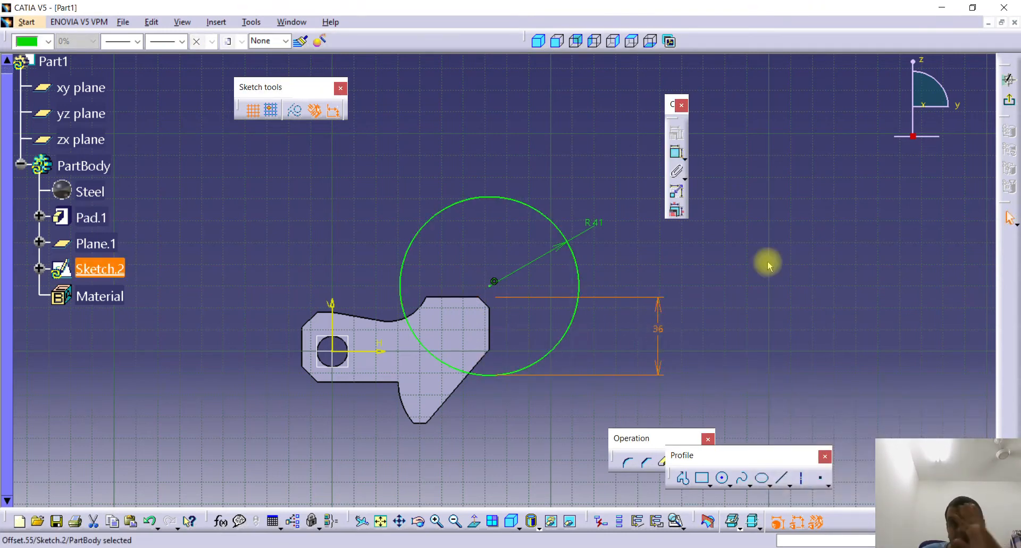
Exit the sketch and cut the circle as a pocket into the part in the reversed direction, with the 24 mm depth from the quiz
{"action": "left_click", "coordinate": [1009, 101]}
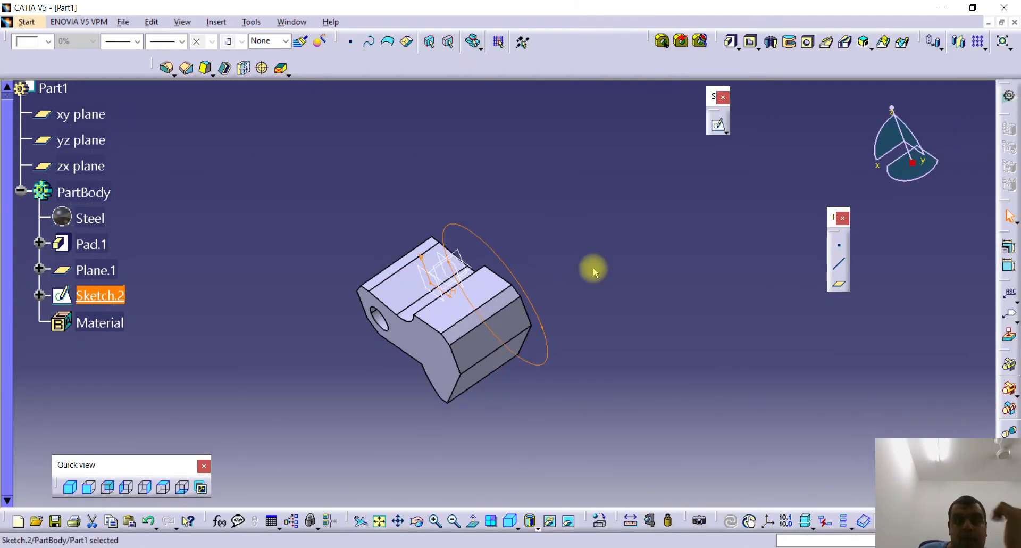
{"action": "left_click", "coordinate": [750, 43]}
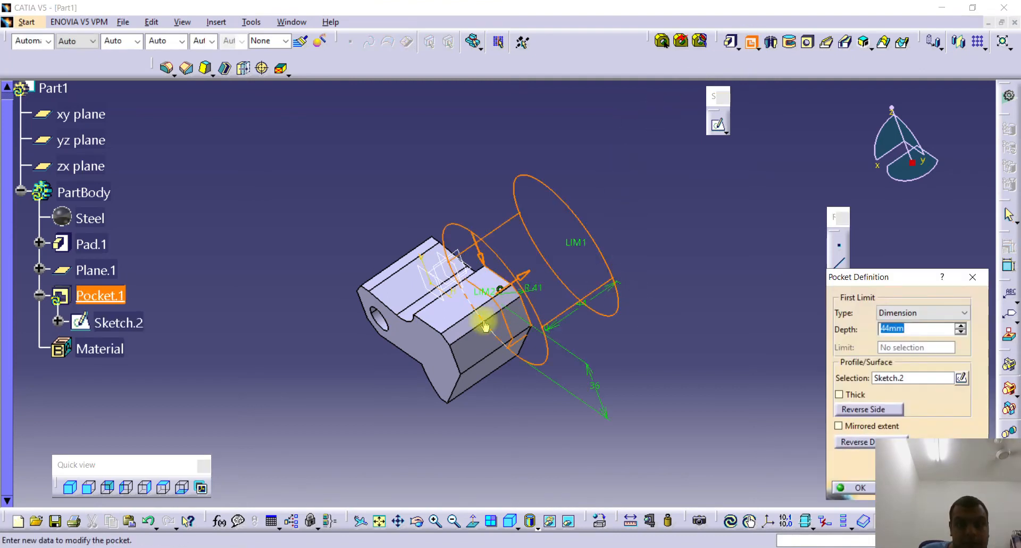
{"action": "left_click", "coordinate": [863, 442]}
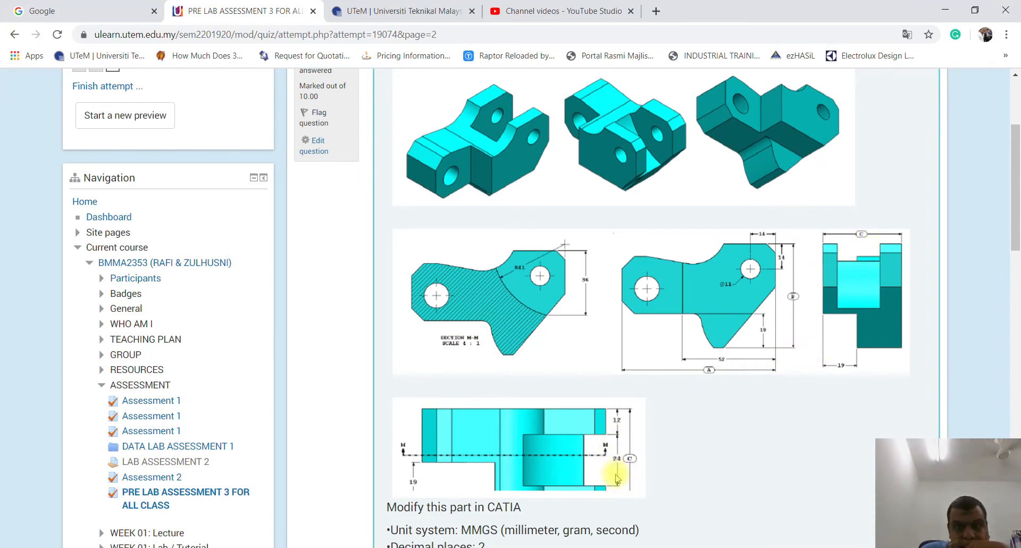
{"action": "left_click", "coordinate": [946, 9]}
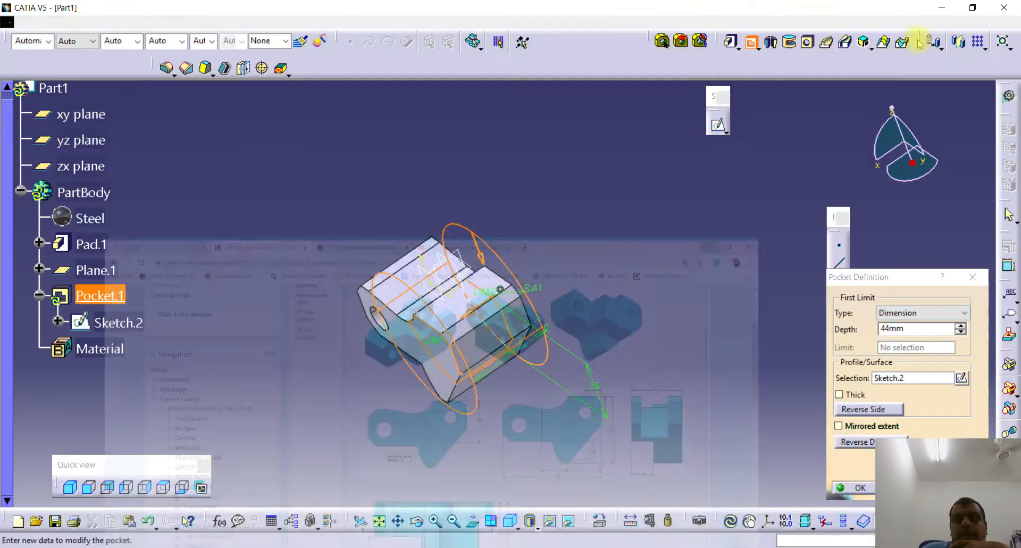
{"action": "left_click", "coordinate": [915, 331]}
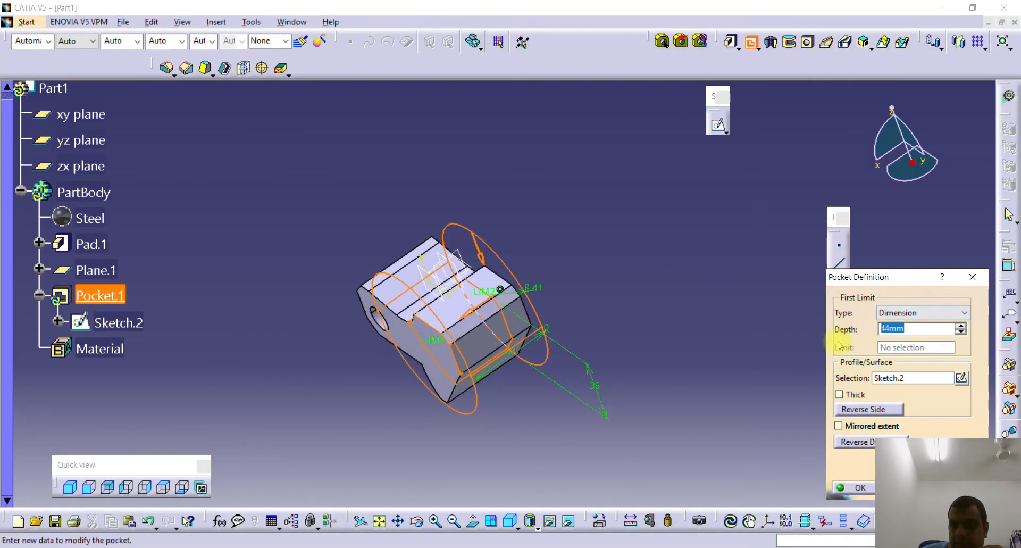
{"action": "type", "text": "24"}
{"action": "key", "text": "Return"}
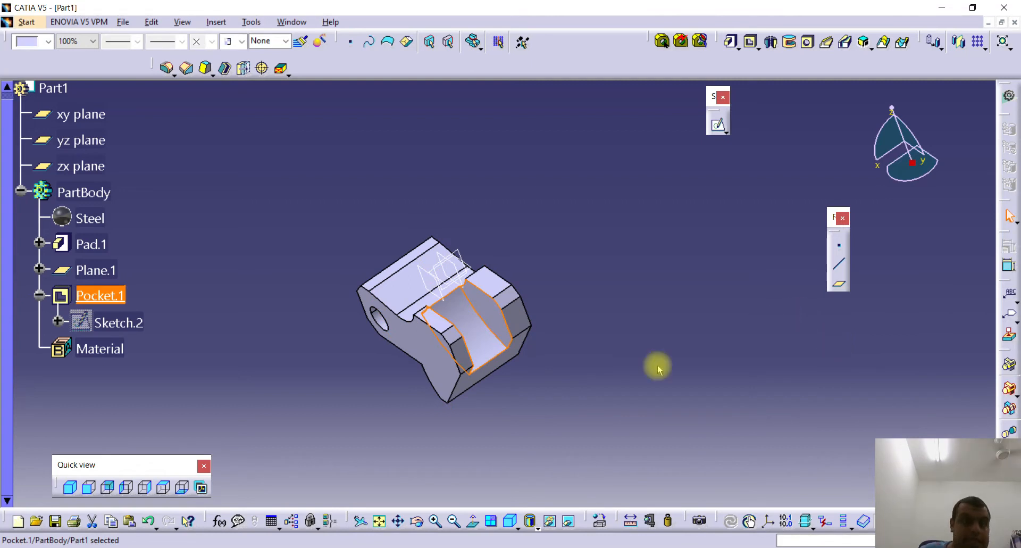
Inspect the pocketed part from the side and compare its lower region with the remaining cut dimensions in question 3's views
{"action": "left_click", "coordinate": [532, 297]}
{"action": "mouse_move", "coordinate": [532, 297]}
{"action": "middle_mouse_down"}
{"action": "mouse_move", "coordinate": [559, 285]}
{"action": "mouse_move", "coordinate": [536, 283]}
{"action": "middle_mouse_up"}
{"action": "middle_click_drag", "start_coordinate": [439, 324], "coordinate": [346, 351]}
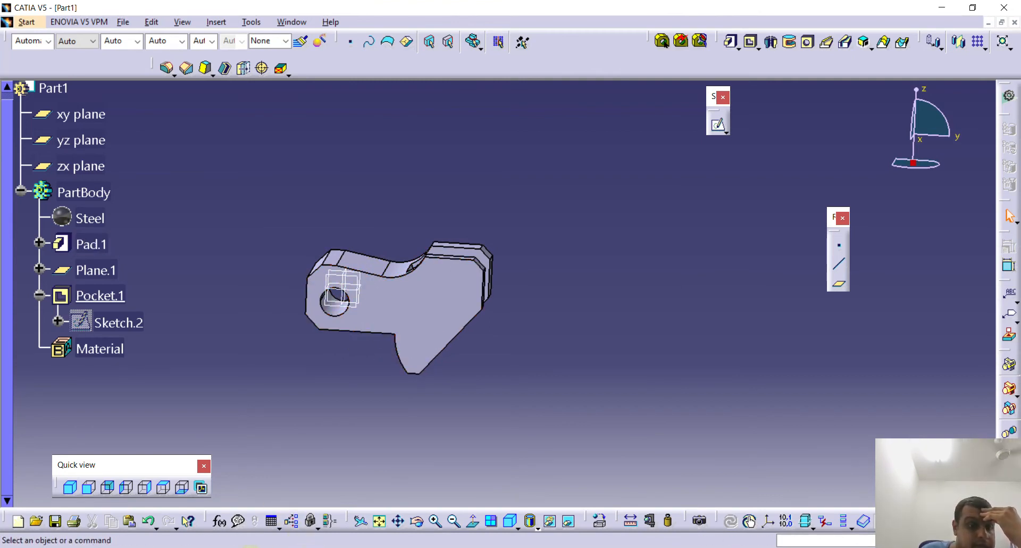
{"action": "left_click", "coordinate": [251, 547]}
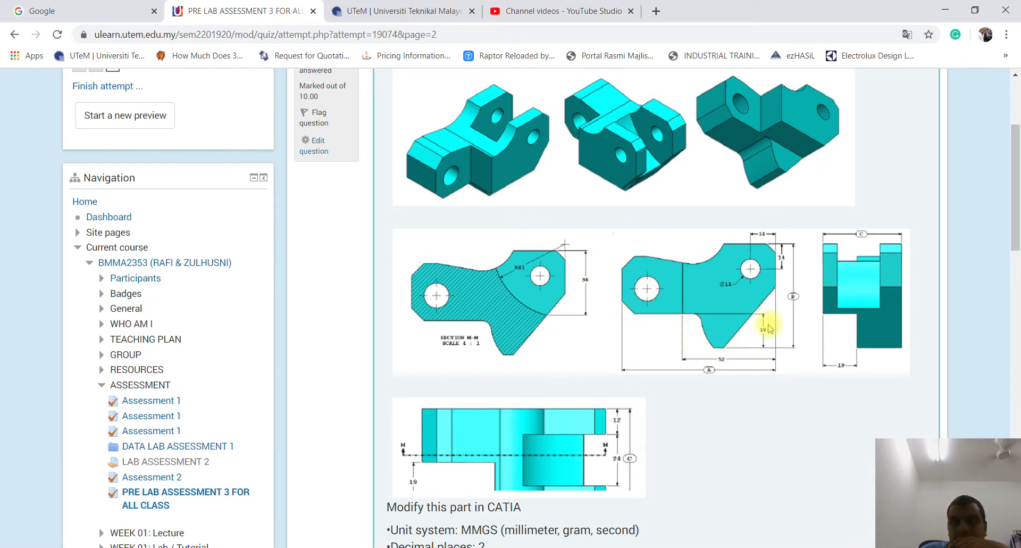
{"action": "left_click", "coordinate": [953, 10]}
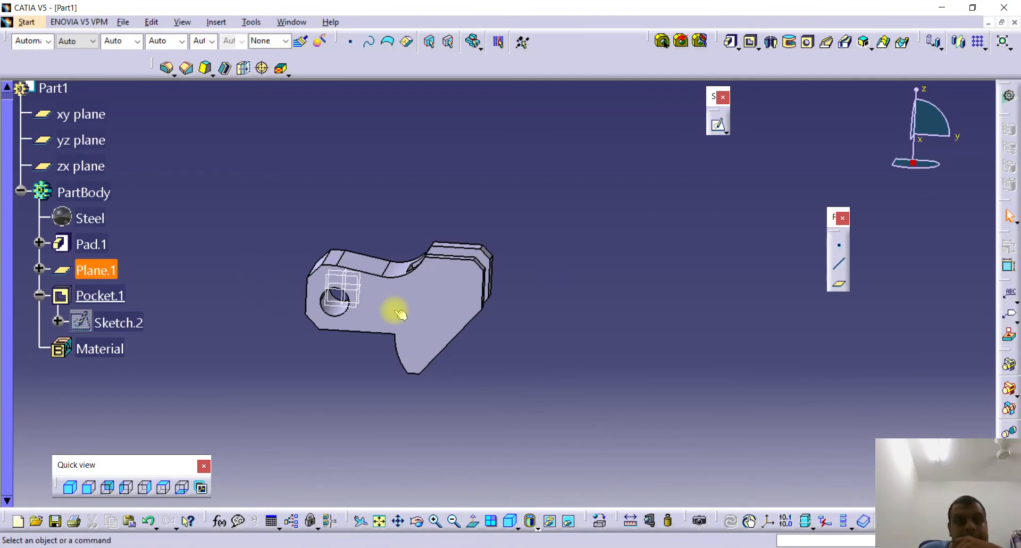
{"action": "middle_click_drag", "start_coordinate": [346, 212], "coordinate": [485, 315]}
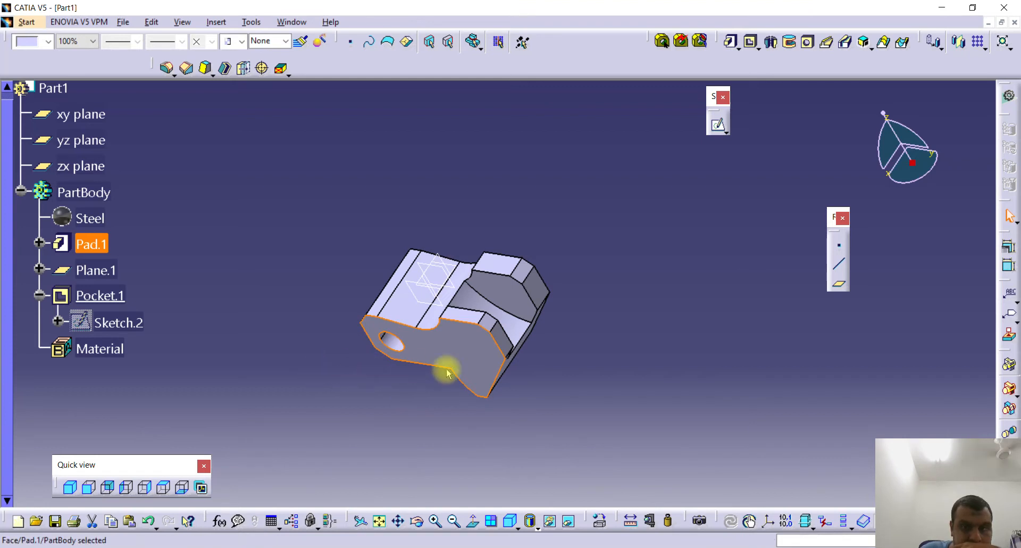
Start a sketch on the pocketed part's end face and draw a rectangle enclosing the end with the round hole
{"action": "left_click", "coordinate": [715, 122]}
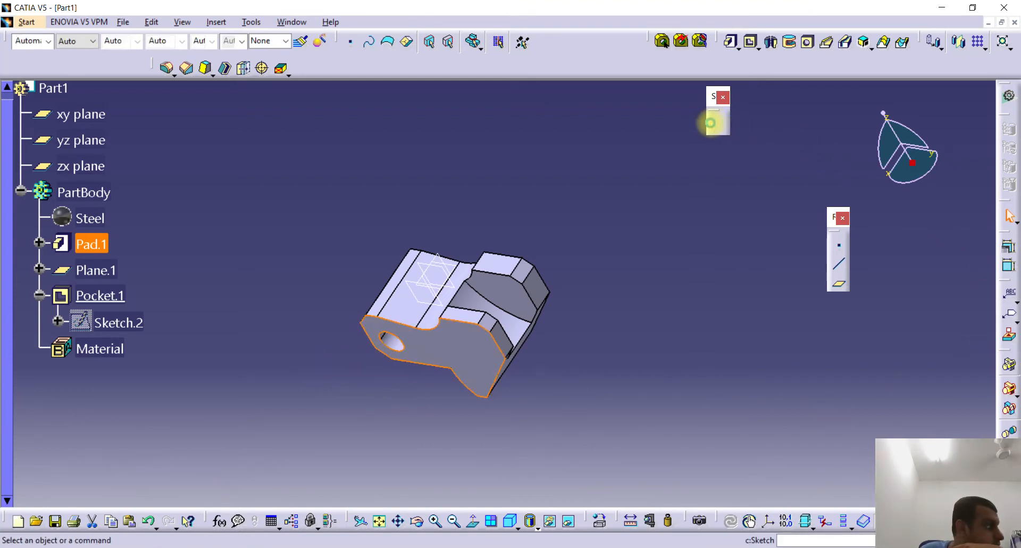
{"action": "mouse_move", "coordinate": [556, 353]}
{"action": "middle_mouse_down"}
{"action": "mouse_move", "coordinate": [598, 238]}
{"action": "mouse_move", "coordinate": [548, 321]}
{"action": "mouse_move", "coordinate": [634, 274]}
{"action": "mouse_move", "coordinate": [639, 252]}
{"action": "middle_mouse_up"}
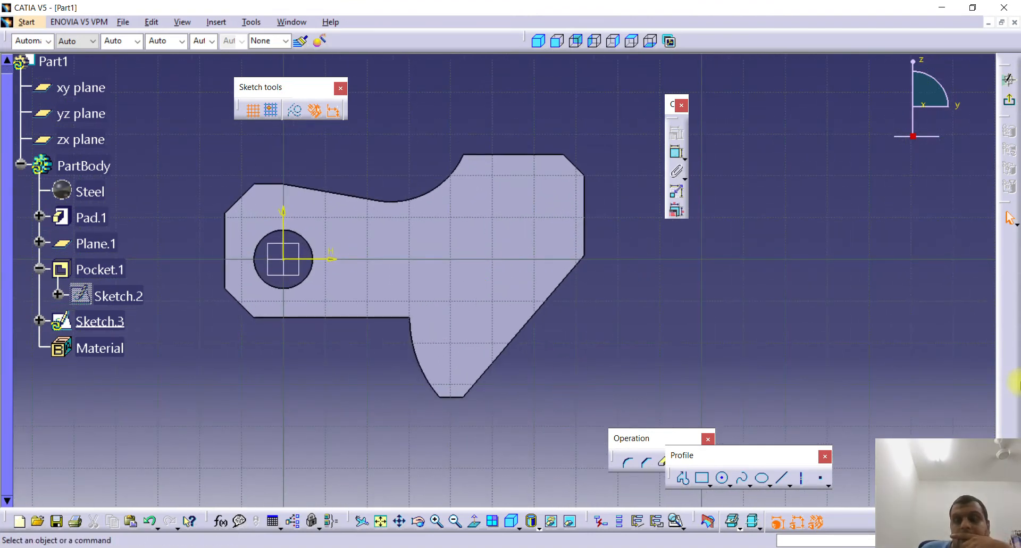
{"action": "left_click", "coordinate": [698, 476]}
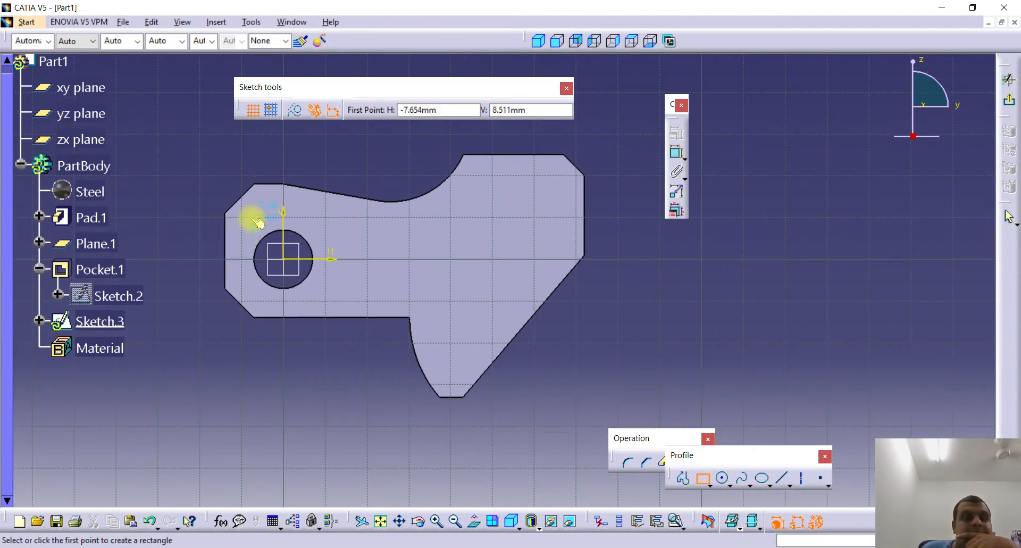
{"action": "left_click", "coordinate": [212, 160]}
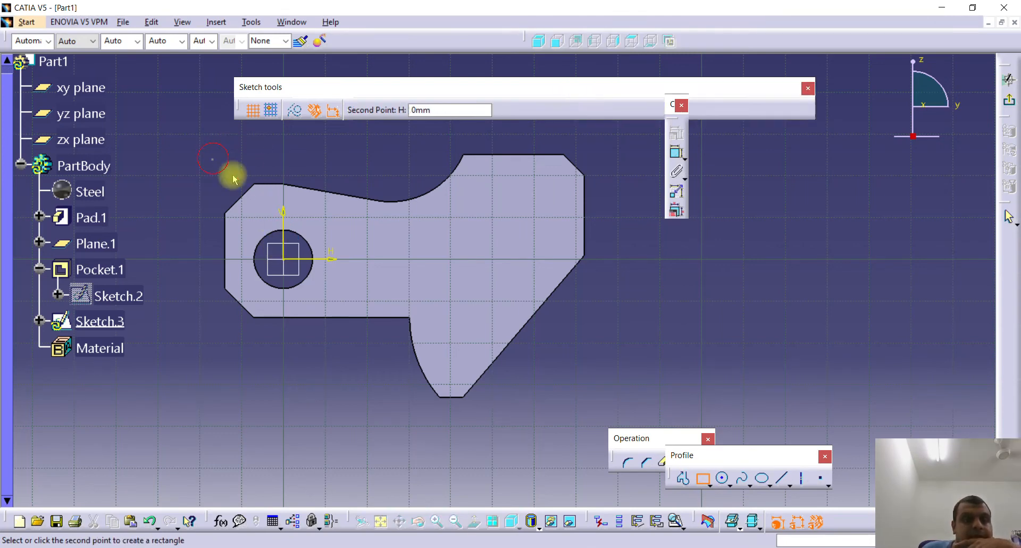
{"action": "left_click", "coordinate": [369, 372]}
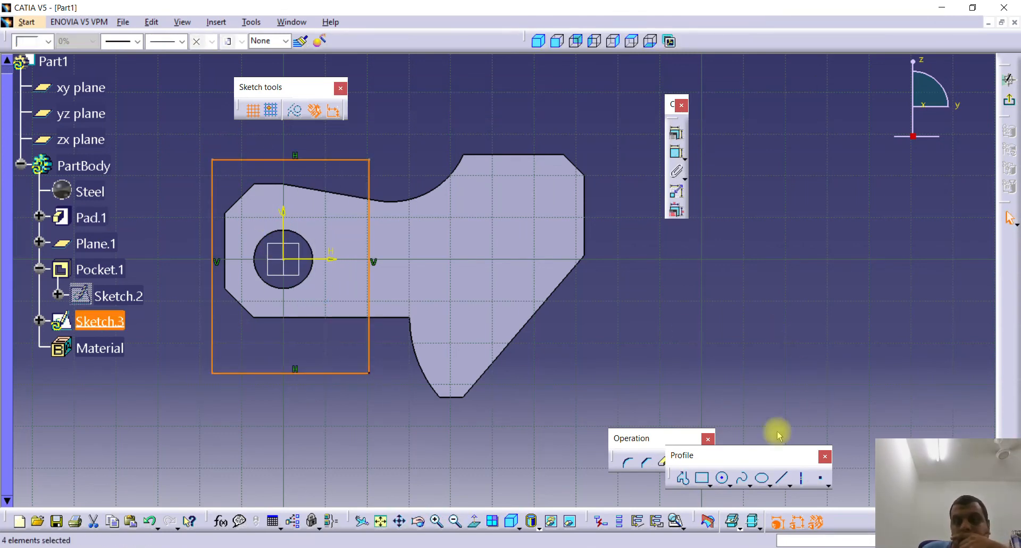
Draw a second rectangle about 14 mm high across the part's lower projection, beside the first rectangle
{"action": "left_click", "coordinate": [702, 477]}
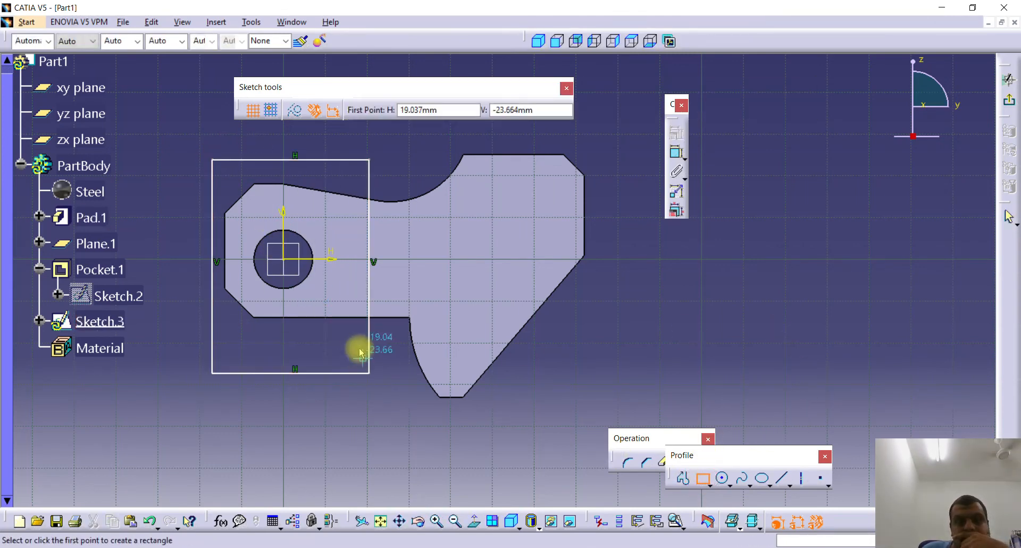
{"action": "left_click", "coordinate": [389, 327]}
{"action": "left_click", "coordinate": [541, 386]}
{"action": "left_click", "coordinate": [649, 392]}
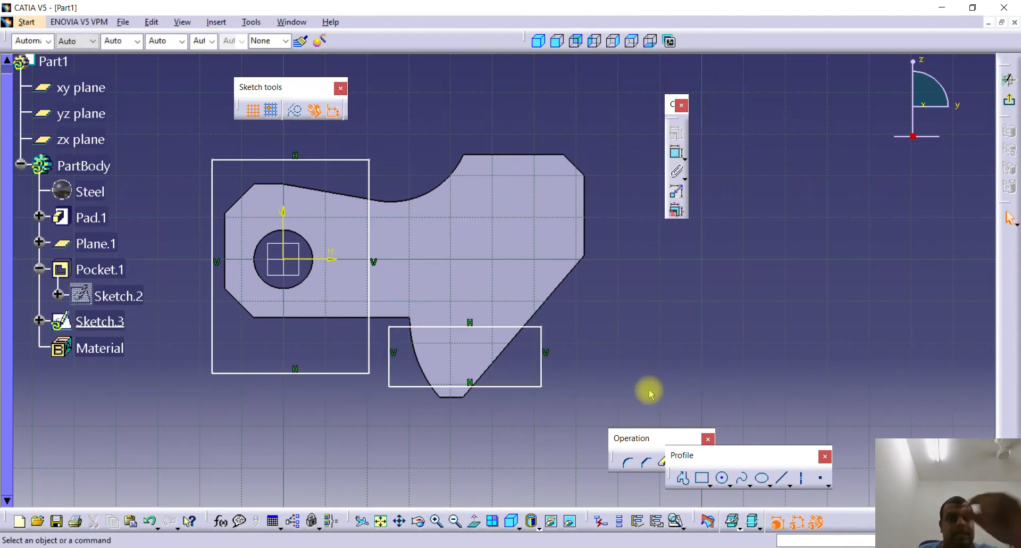
Make the second rectangle's bottom line coincident with the short bottom edge of the part's lower projection
{"action": "left_click", "coordinate": [420, 386]}
{"action": "left_click", "coordinate": [450, 396], "text": "ctrl"}
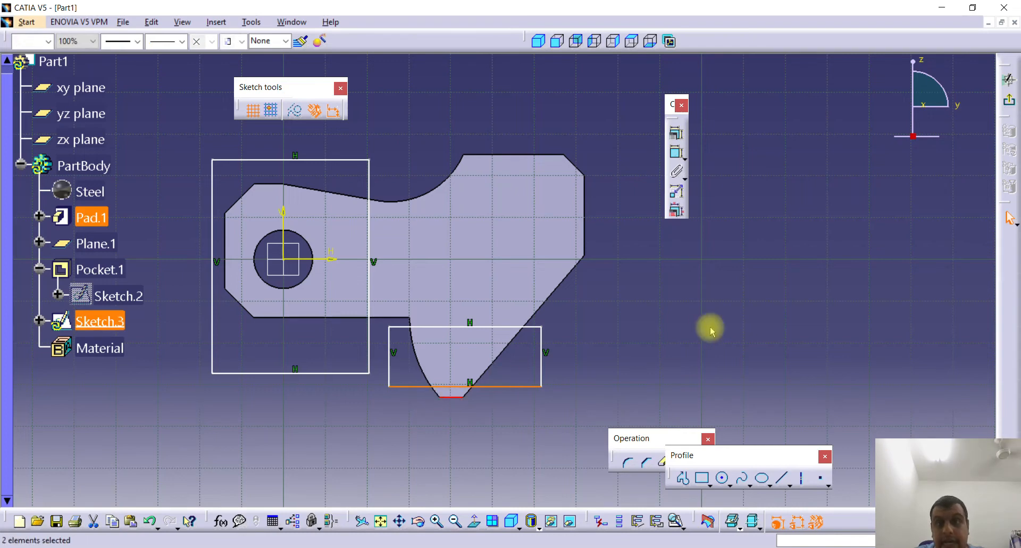
{"action": "left_click", "coordinate": [677, 152]}
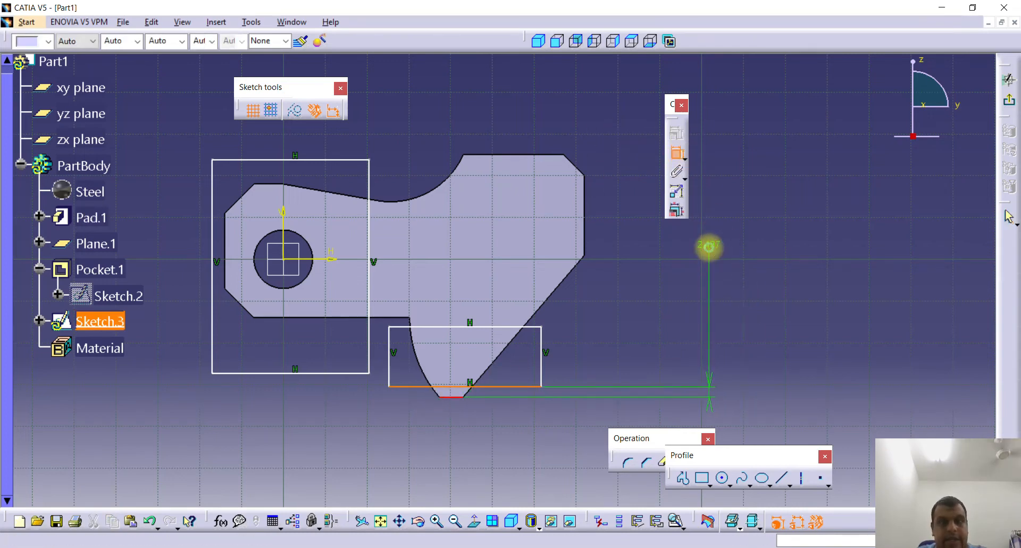
{"action": "left_click", "coordinate": [676, 133]}
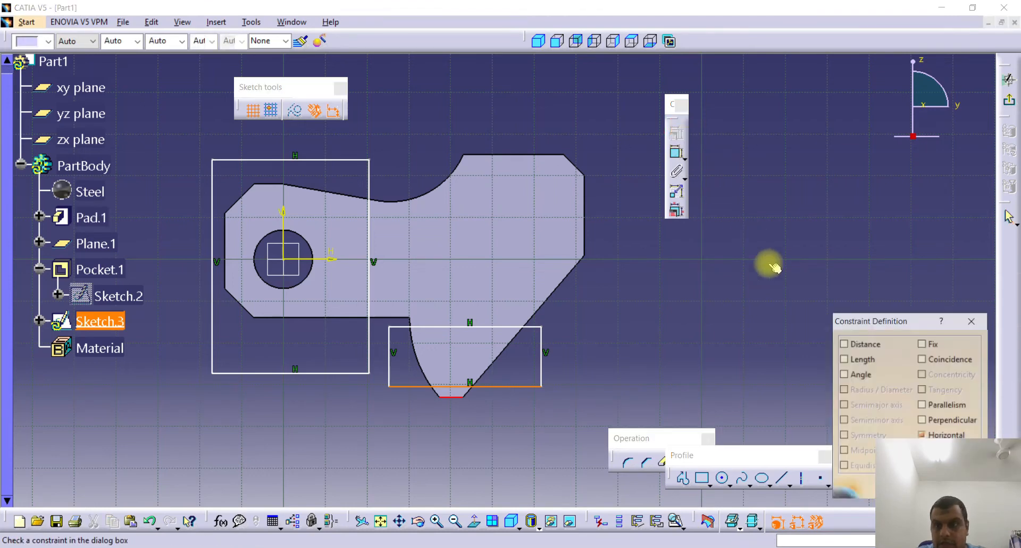
{"action": "left_click", "coordinate": [924, 359]}
{"action": "left_click", "coordinate": [908, 485]}
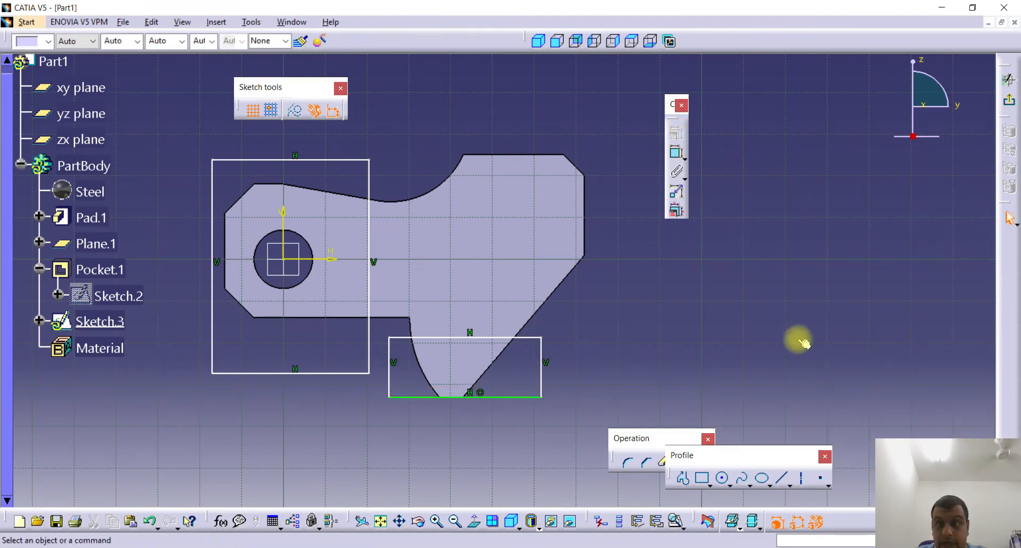
Dimension the second rectangle's height between its horizontal lines and set it to 19 mm
{"action": "left_click", "coordinate": [676, 153]}
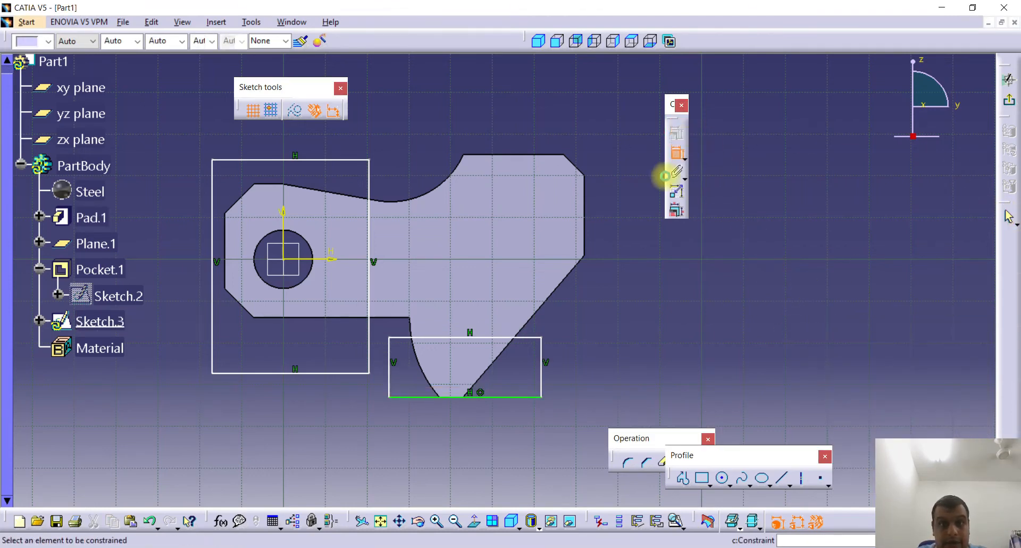
{"action": "left_click", "coordinate": [456, 402]}
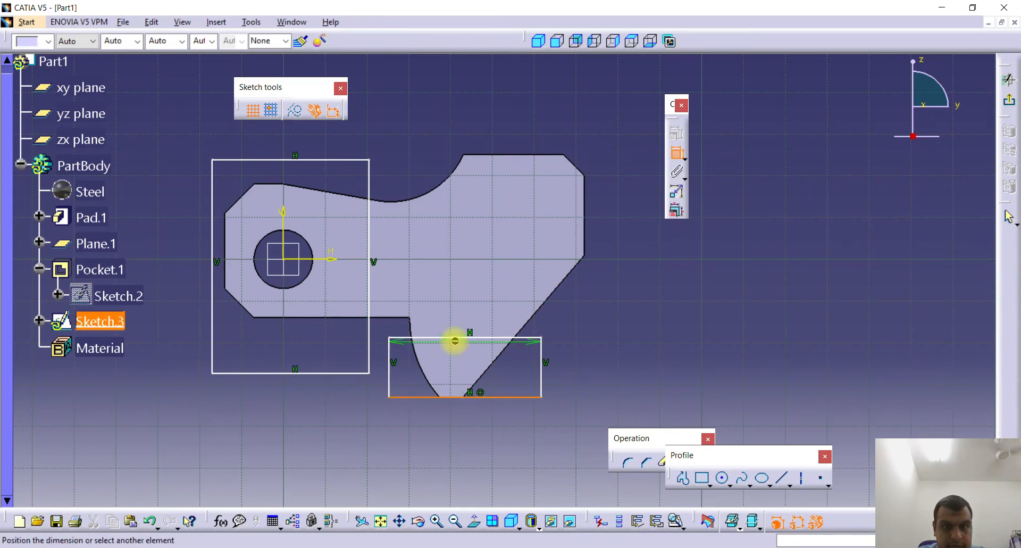
{"action": "left_click", "coordinate": [463, 338]}
{"action": "left_click", "coordinate": [663, 303]}
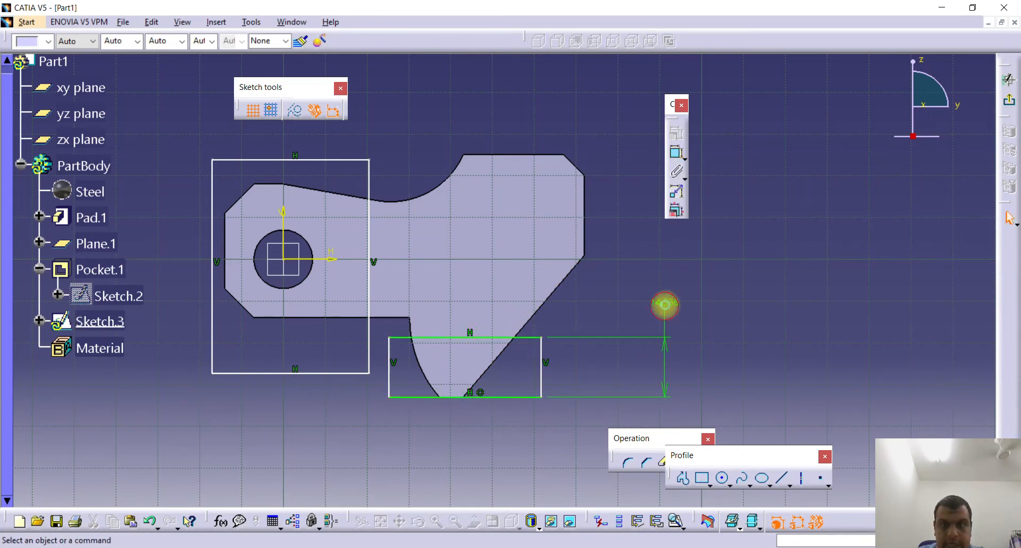
{"action": "double_click", "coordinate": [664, 303]}
{"action": "type", "text": "1"}
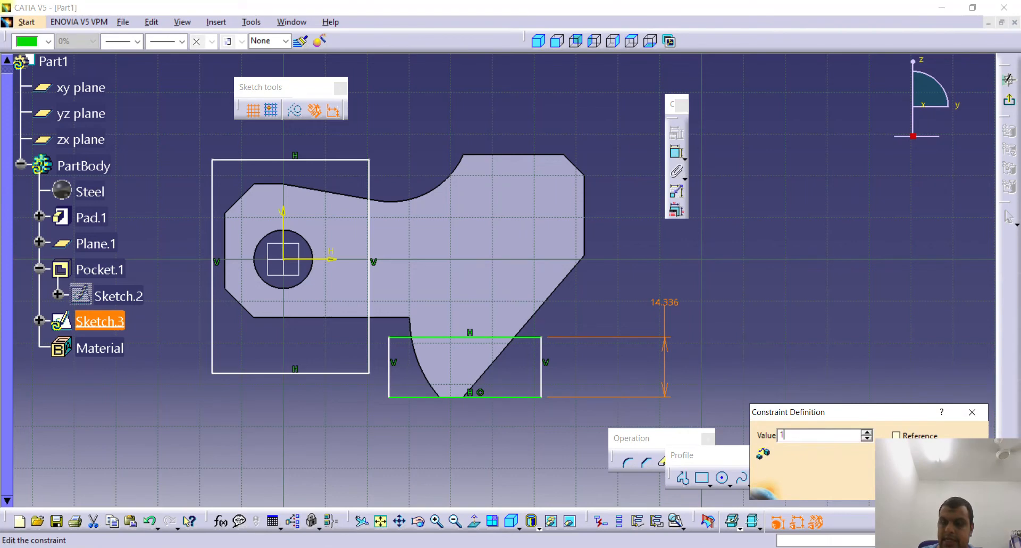
{"action": "type", "text": "9"}
{"action": "key", "text": "Return"}
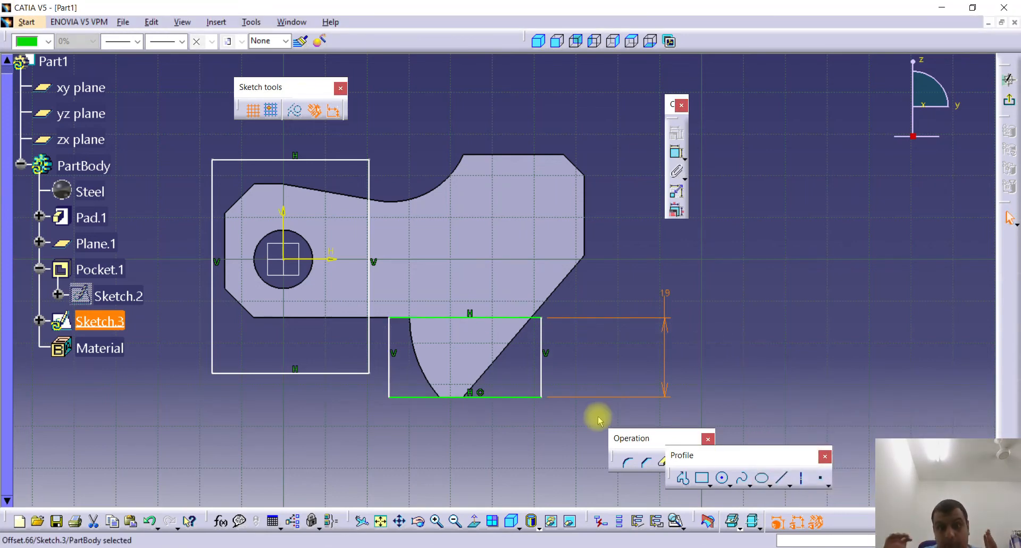
Project the lower projection's curved edge and the part's sloped edge into the sketch
{"action": "left_click", "coordinate": [494, 361]}
{"action": "left_click", "coordinate": [428, 372]}
{"action": "left_click", "coordinate": [428, 372], "text": "ctrl"}
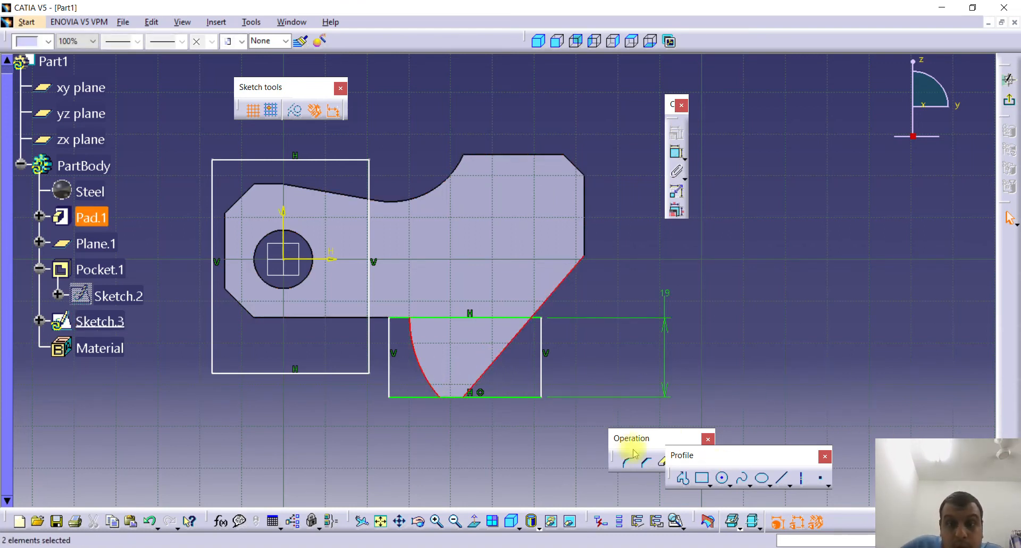
{"action": "left_click_drag", "start_coordinate": [631, 443], "coordinate": [919, 343]}
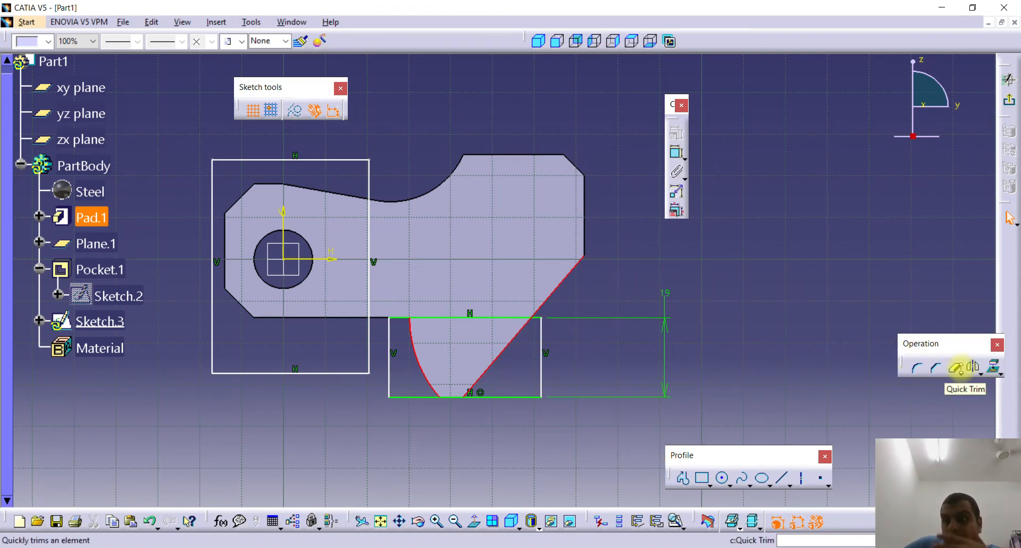
{"action": "left_click", "coordinate": [994, 368]}
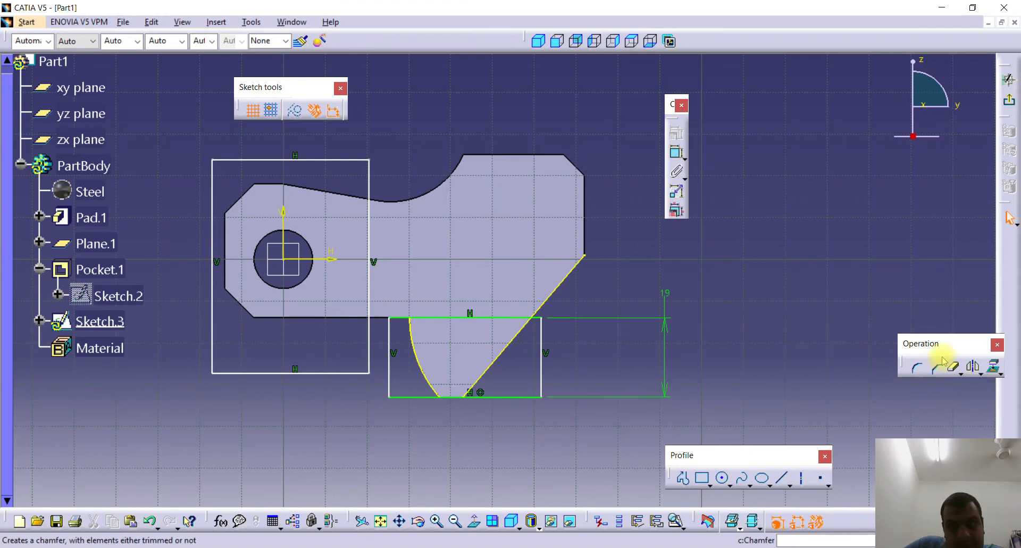
Quick-trim the second rectangle's lines outside the projected edges, and the sloped line's upper portion, to leave a closed profile following the lower projection
{"action": "left_click", "coordinate": [954, 368]}
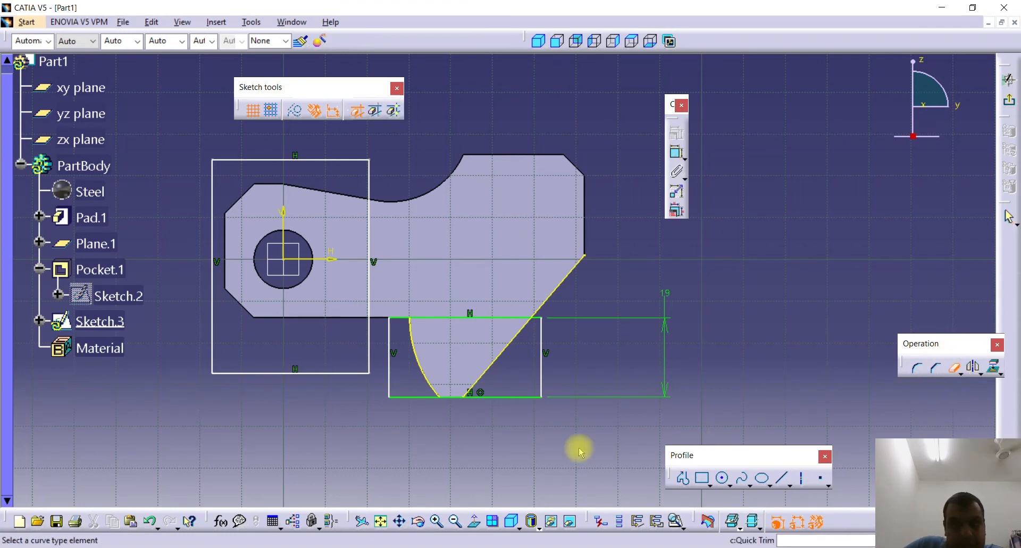
{"action": "left_click", "coordinate": [490, 396]}
{"action": "left_click", "coordinate": [541, 369]}
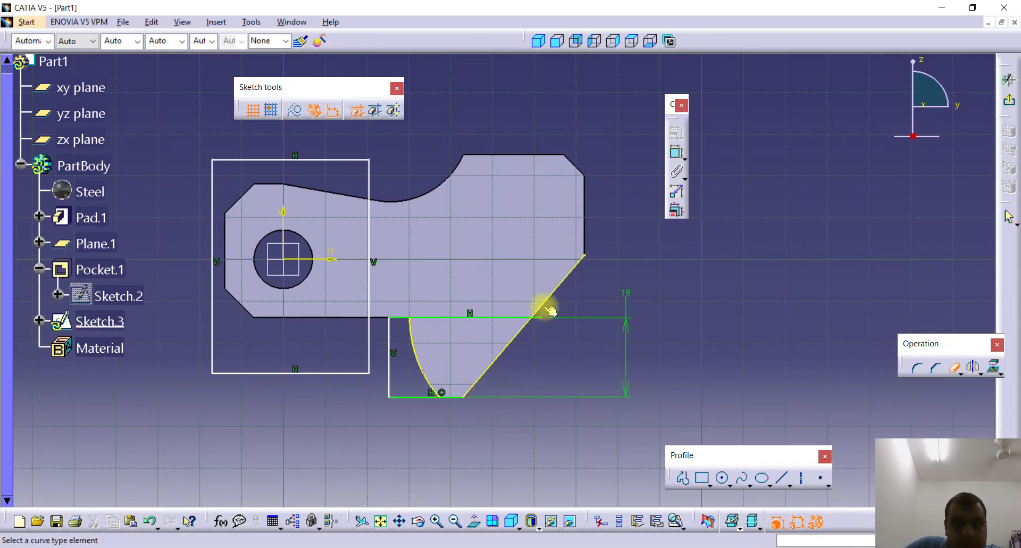
{"action": "left_click", "coordinate": [537, 314]}
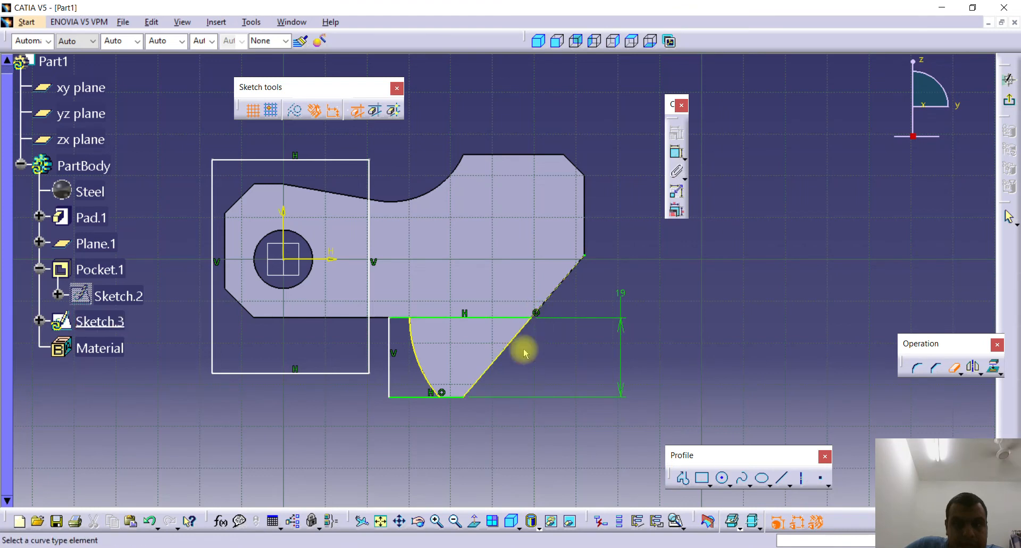
{"action": "left_click", "coordinate": [400, 317]}
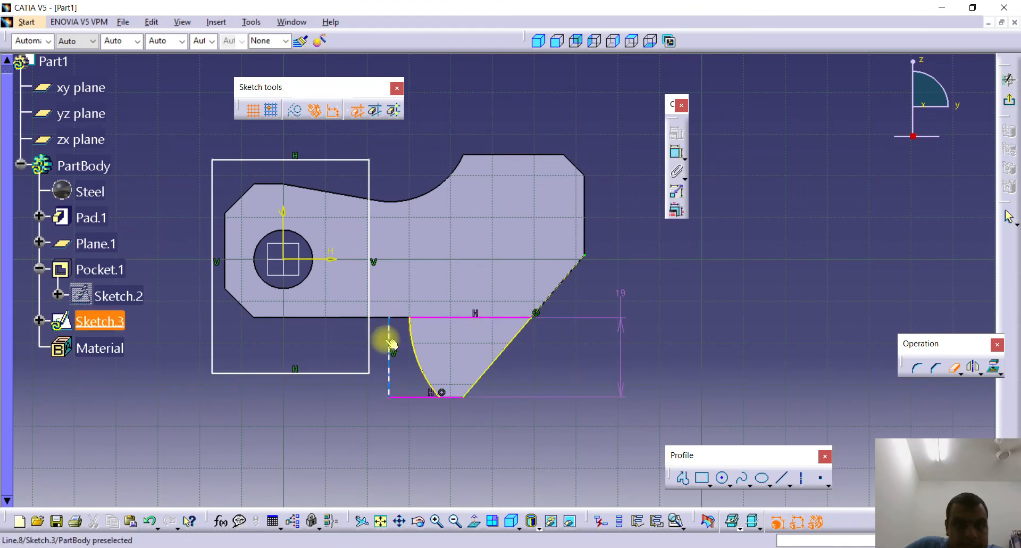
{"action": "left_click", "coordinate": [390, 343]}
{"action": "left_click", "coordinate": [404, 397]}
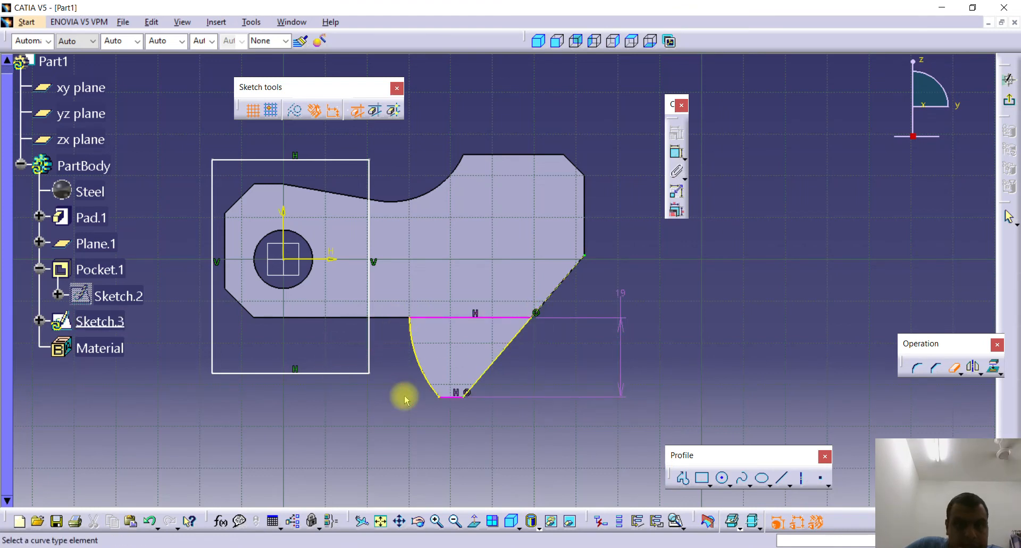
Try to relieve the over-constrained lower profile by deleting the horizontal constraint on its upper line
{"action": "mouse_move", "coordinate": [498, 423]}
{"action": "middle_mouse_down", "text": "ctrl"}
{"action": "mouse_move", "coordinate": [505, 388]}
{"action": "mouse_move", "coordinate": [542, 345]}
{"action": "mouse_move", "coordinate": [536, 364]}
{"action": "middle_mouse_up", "text": "ctrl"}
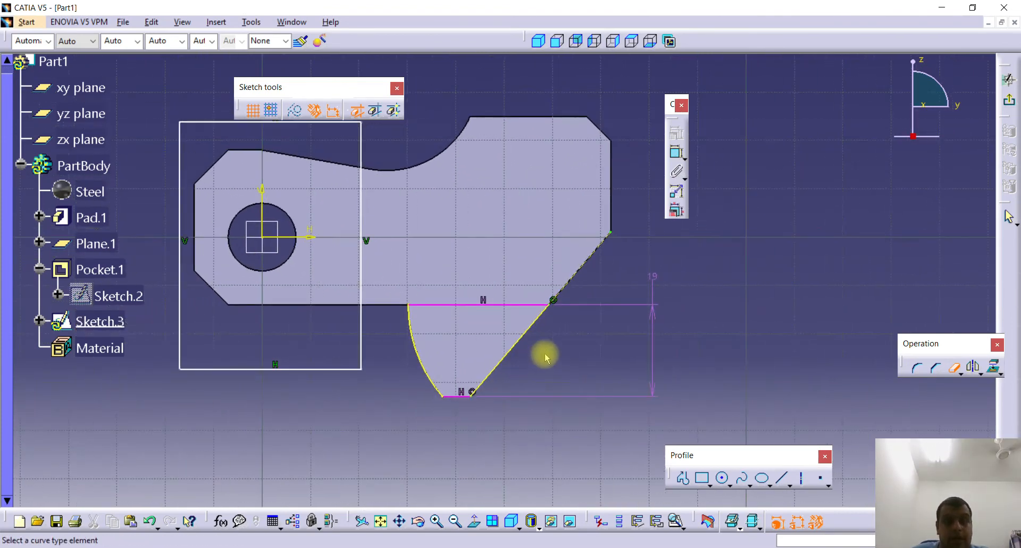
{"action": "key", "text": "Escape"}
{"action": "left_click", "coordinate": [485, 302]}
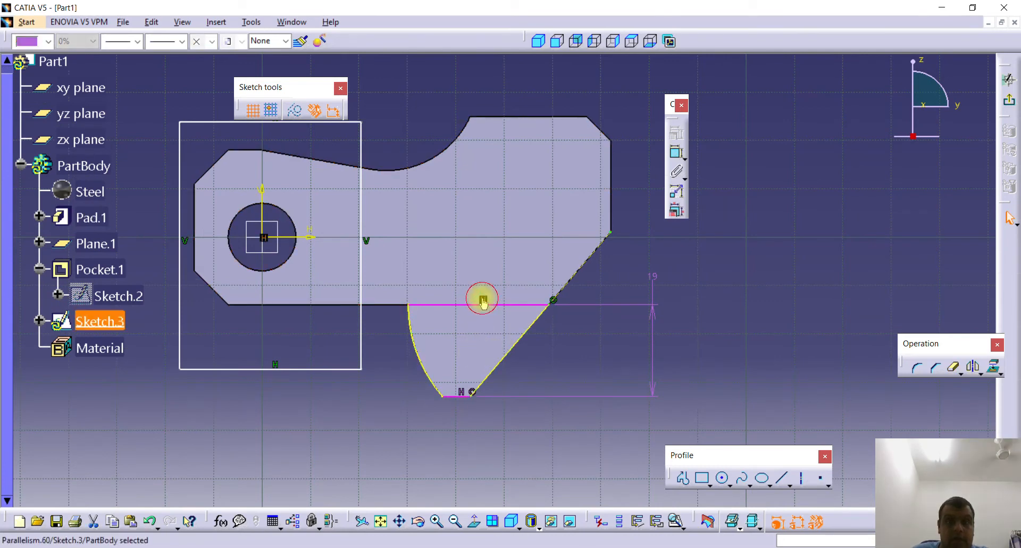
{"action": "left_click", "coordinate": [701, 406]}
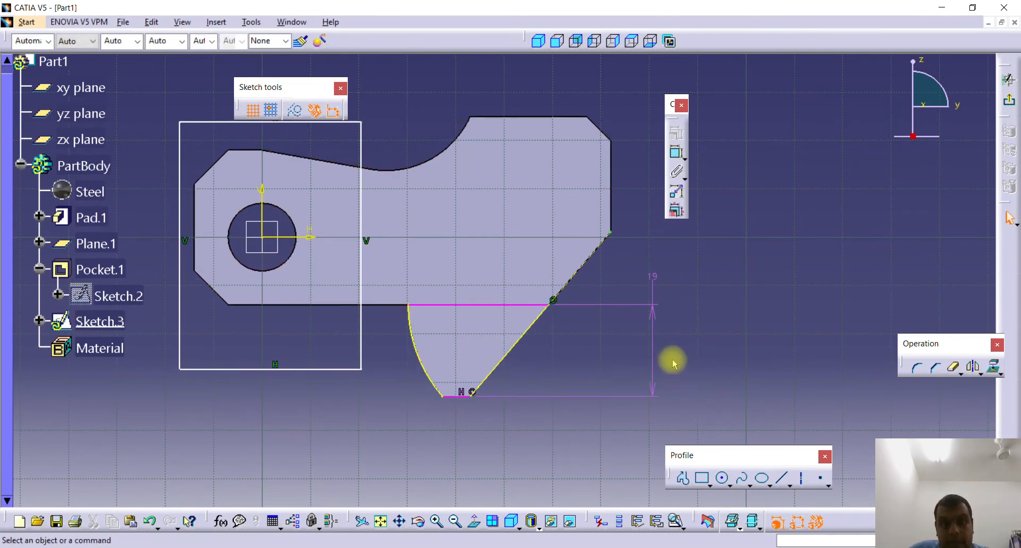
{"action": "left_click", "coordinate": [573, 303]}
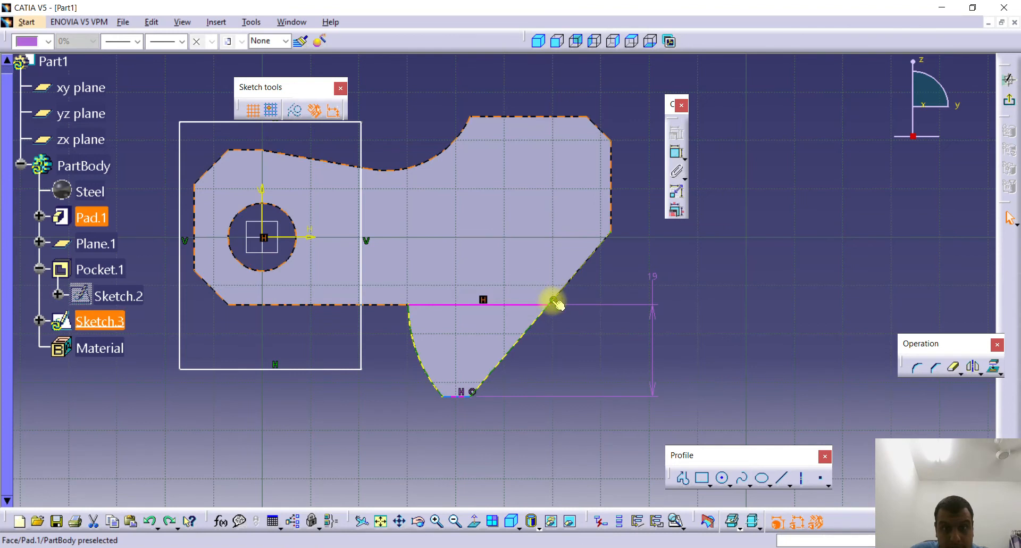
{"action": "left_click", "coordinate": [550, 298]}
{"action": "left_click", "coordinate": [566, 321]}
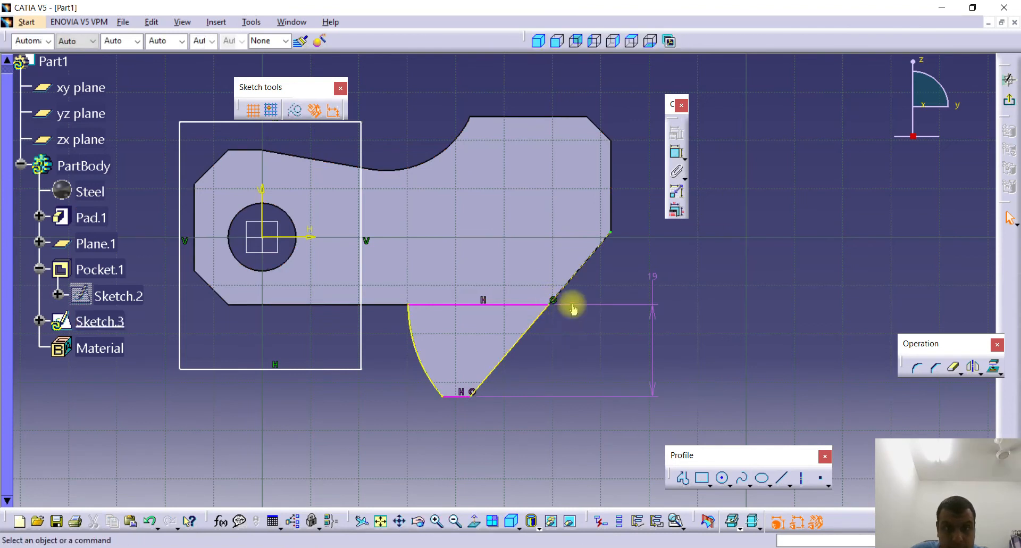
Delete the coincidence constraint where the lower profile's short bottom line meets the sloped edge
{"action": "left_click", "coordinate": [473, 392]}
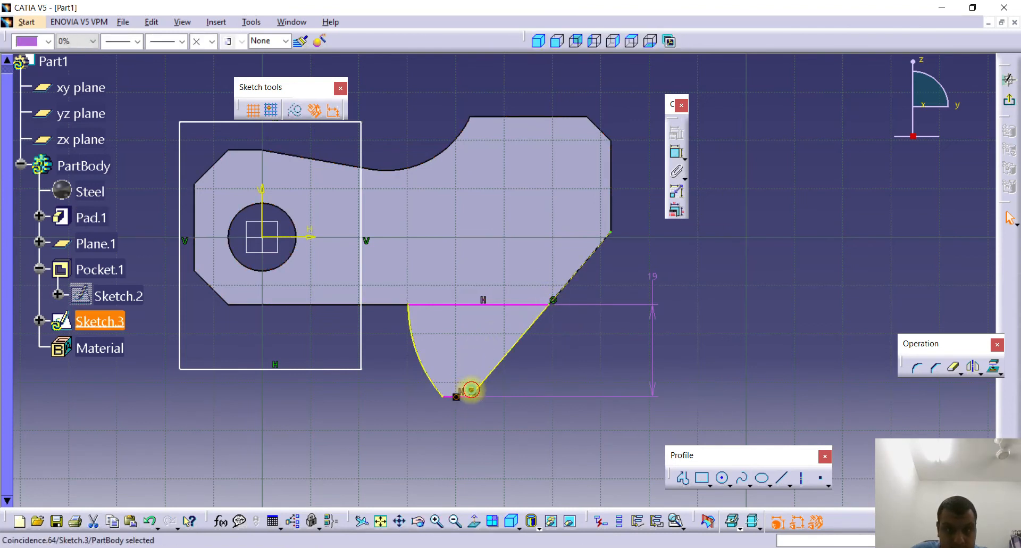
{"action": "left_click", "coordinate": [593, 444]}
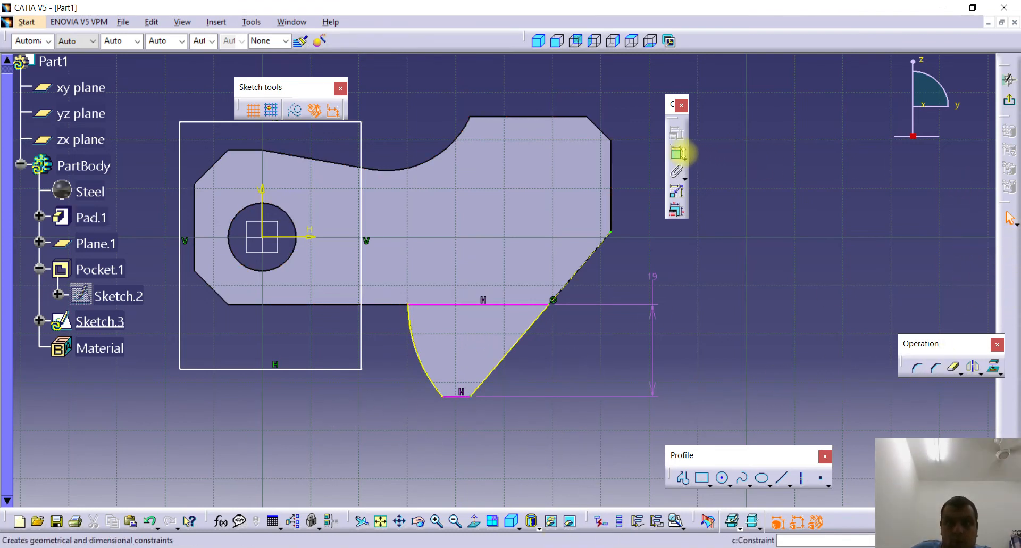
Dimension the distance between the first rectangle's inner vertical line and the part's far vertical edge, set it to 52 mm, and exit the sketch
{"action": "left_click", "coordinate": [676, 154]}
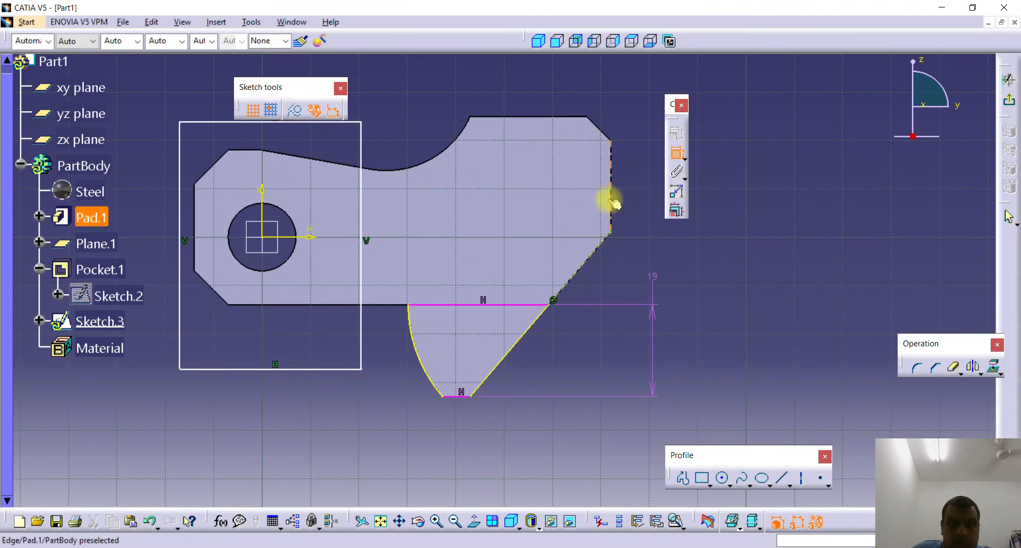
{"action": "left_click", "coordinate": [611, 201]}
{"action": "left_click", "coordinate": [367, 225]}
{"action": "left_click", "coordinate": [419, 86]}
{"action": "double_click", "coordinate": [415, 81]}
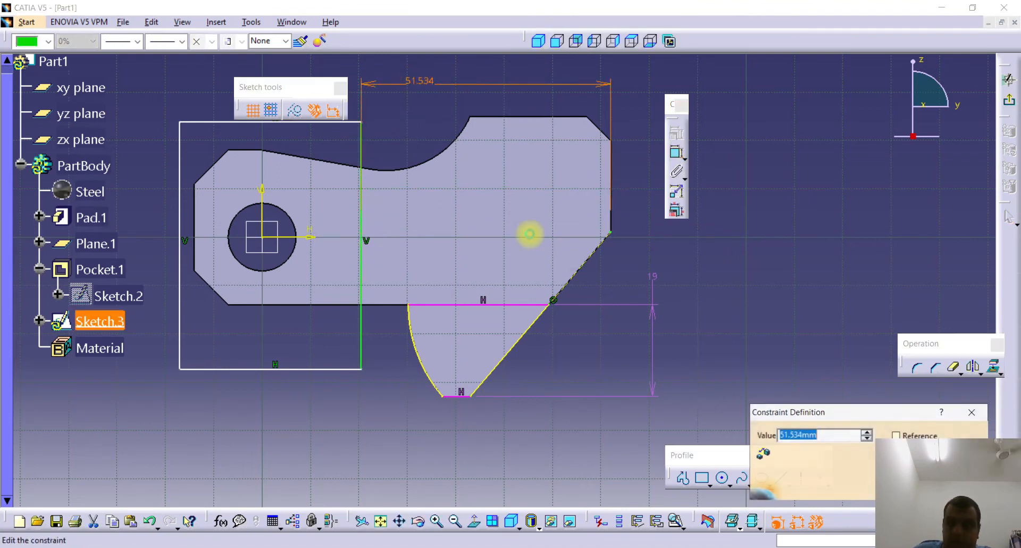
{"action": "key", "text": "Return"}
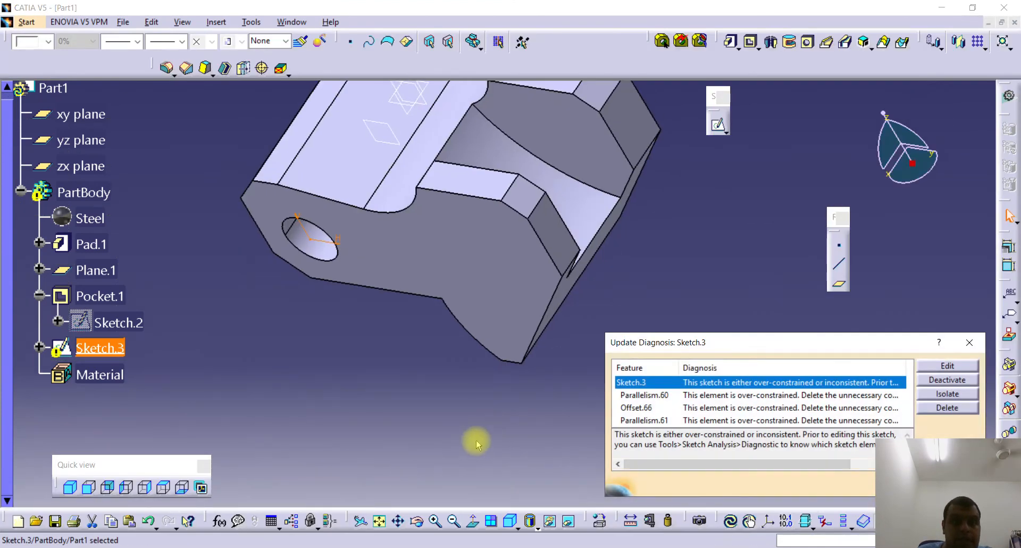
Reopen the over-constrained Sketch.3, delete the 19 mm offset dimension between the lower profile's two horizontal lines, and exit the sketch
{"action": "left_click", "coordinate": [946, 367]}
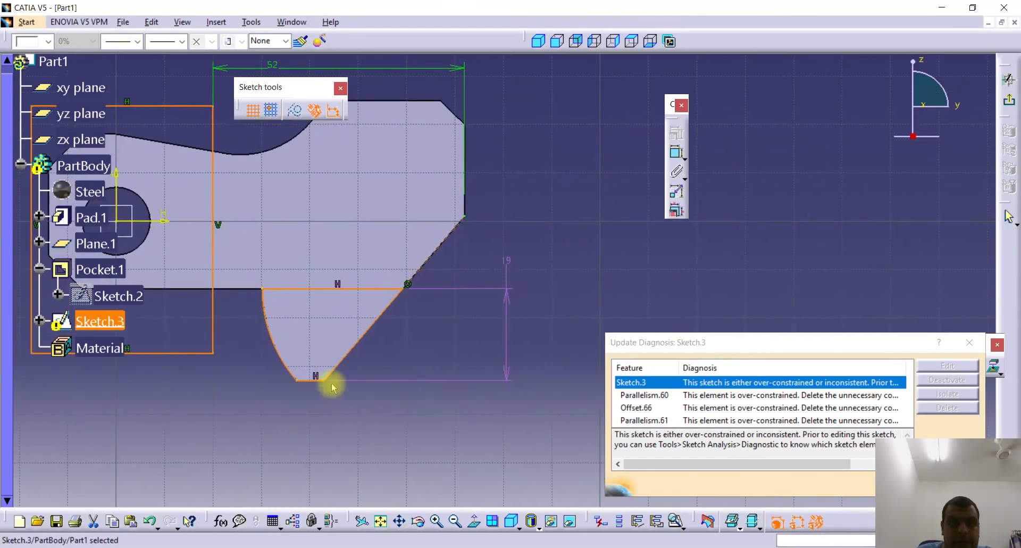
{"action": "left_click", "coordinate": [336, 282]}
{"action": "middle_click_drag", "start_coordinate": [392, 410], "coordinate": [480, 433]}
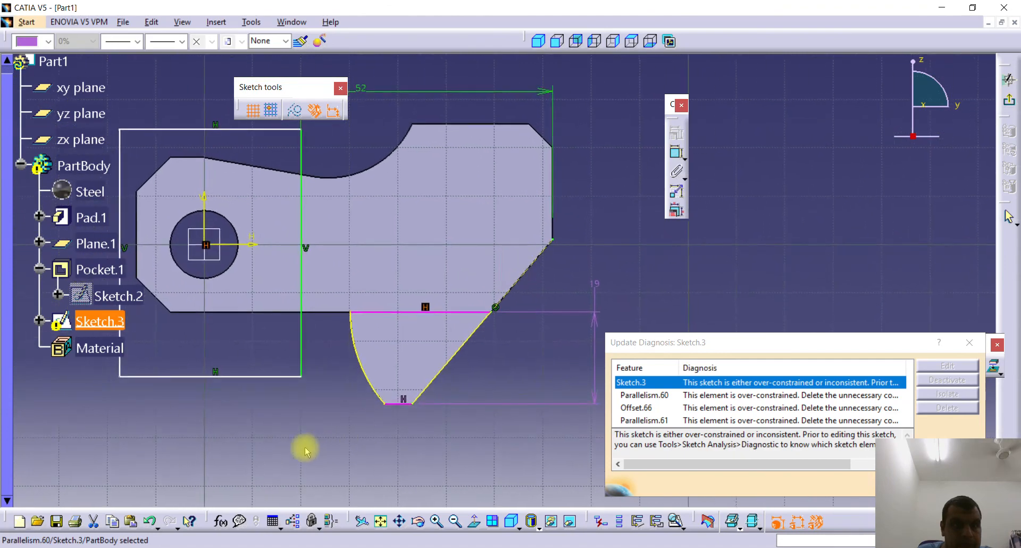
{"action": "left_click", "coordinate": [595, 306]}
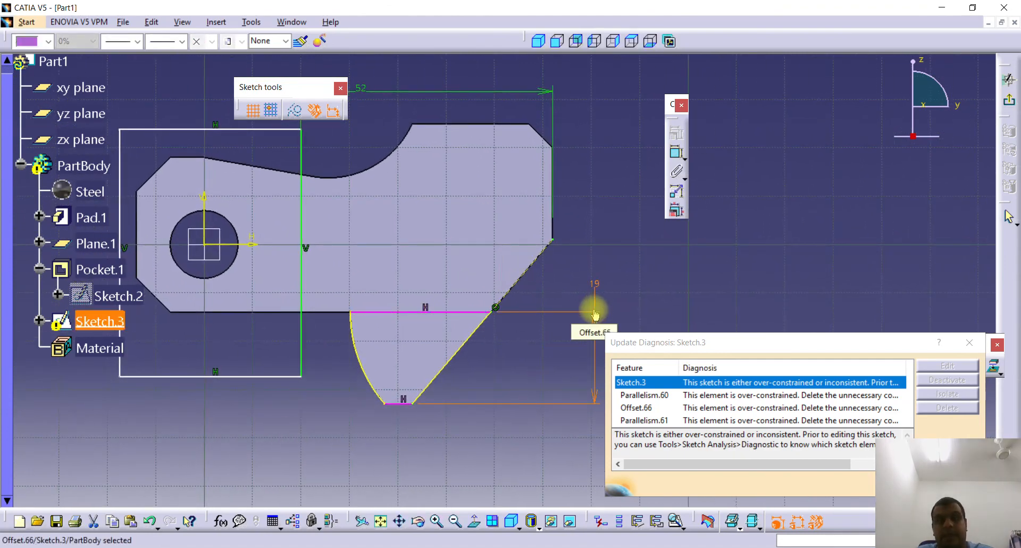
{"action": "key", "text": "Delete"}
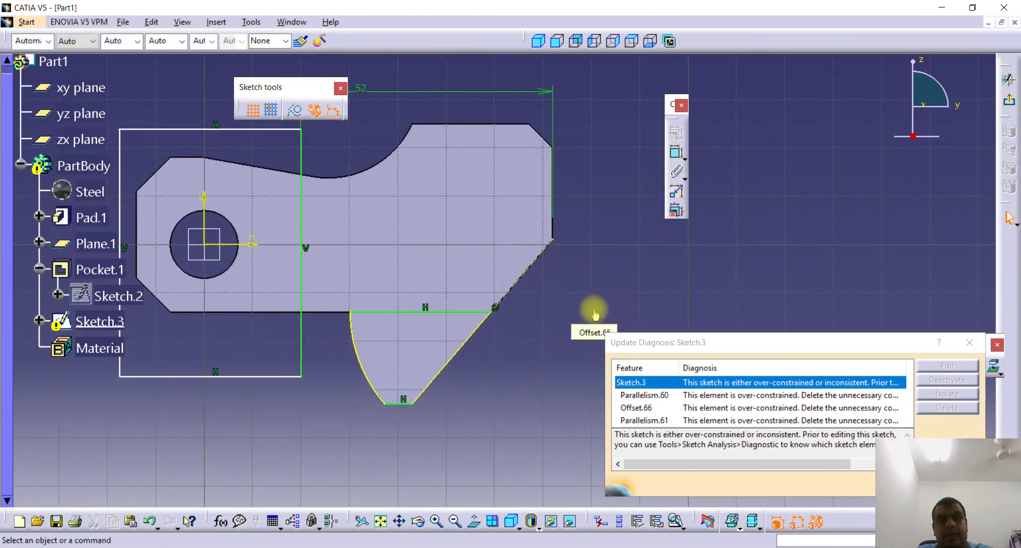
{"action": "left_click", "coordinate": [982, 347]}
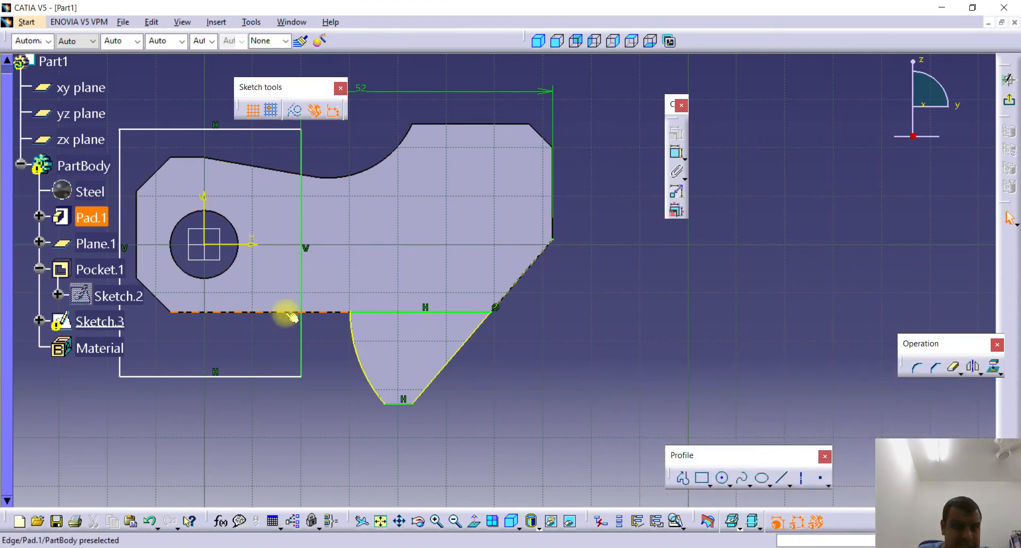
{"action": "left_click", "coordinate": [1009, 98]}
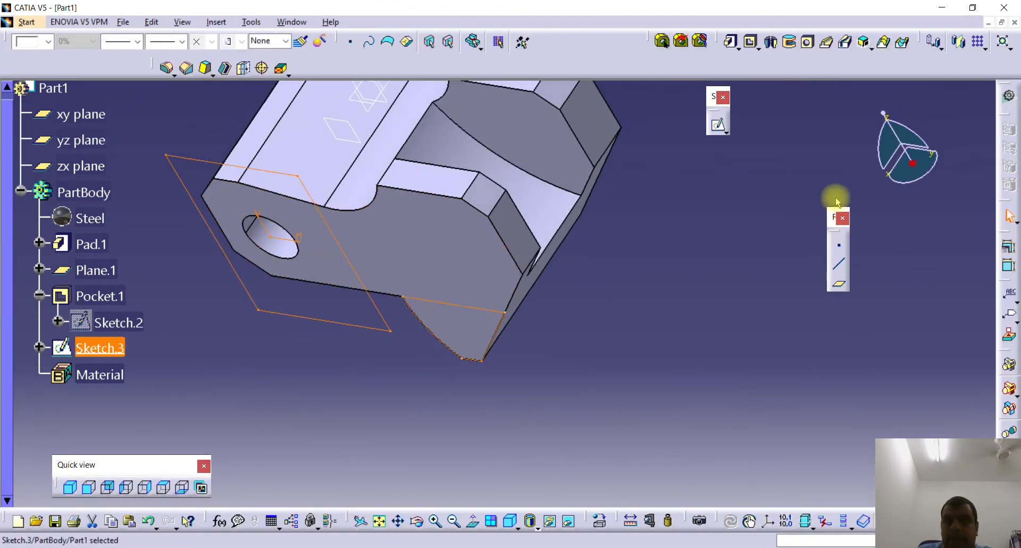
Cut a pocket 19 mm deep from Sketch.3's rectangle and lower profile
{"action": "left_click", "coordinate": [750, 42]}
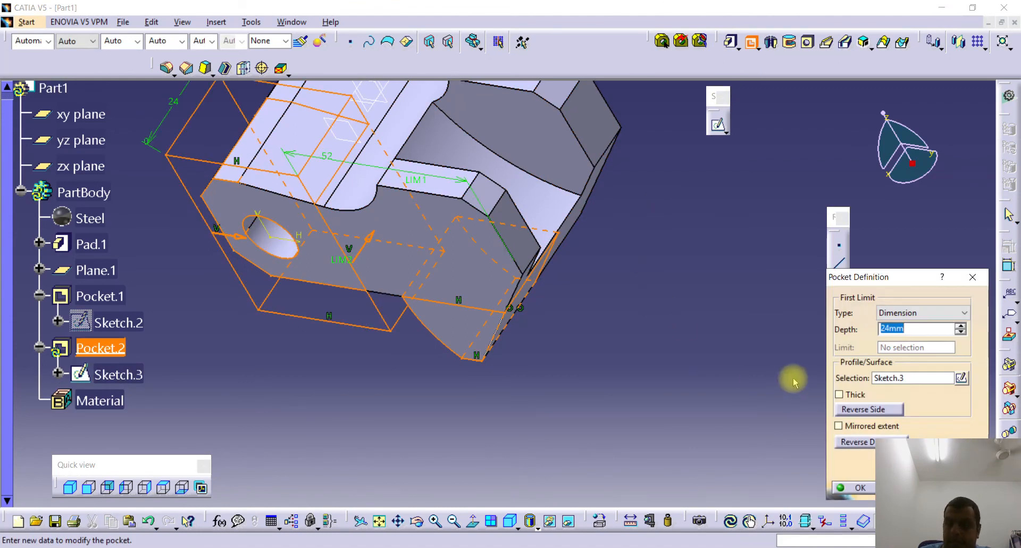
{"action": "type", "text": "19"}
{"action": "key", "text": "Return"}
Inspect the cut part from other angles and measure the inertia properties of the PartBody to get its mass
{"action": "middle_click_drag", "start_coordinate": [604, 328], "coordinate": [380, 363]}
{"action": "middle_click_drag", "start_coordinate": [389, 301], "coordinate": [499, 127]}
{"action": "middle_click_drag", "start_coordinate": [468, 279], "coordinate": [424, 351]}
{"action": "mouse_move", "coordinate": [424, 350]}
{"action": "middle_mouse_down"}
{"action": "mouse_move", "coordinate": [396, 404]}
{"action": "mouse_move", "coordinate": [430, 346]}
{"action": "middle_mouse_up"}
{"action": "mouse_move", "coordinate": [436, 348]}
{"action": "middle_mouse_down"}
{"action": "mouse_move", "coordinate": [388, 275]}
{"action": "mouse_move", "coordinate": [385, 301]}
{"action": "mouse_move", "coordinate": [430, 351]}
{"action": "middle_mouse_up"}
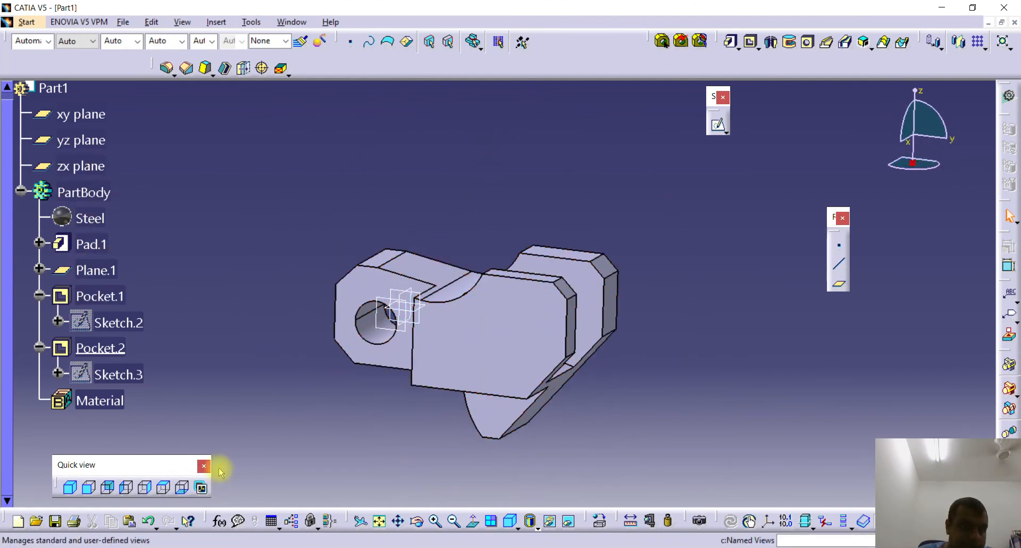
{"action": "left_click", "coordinate": [668, 521]}
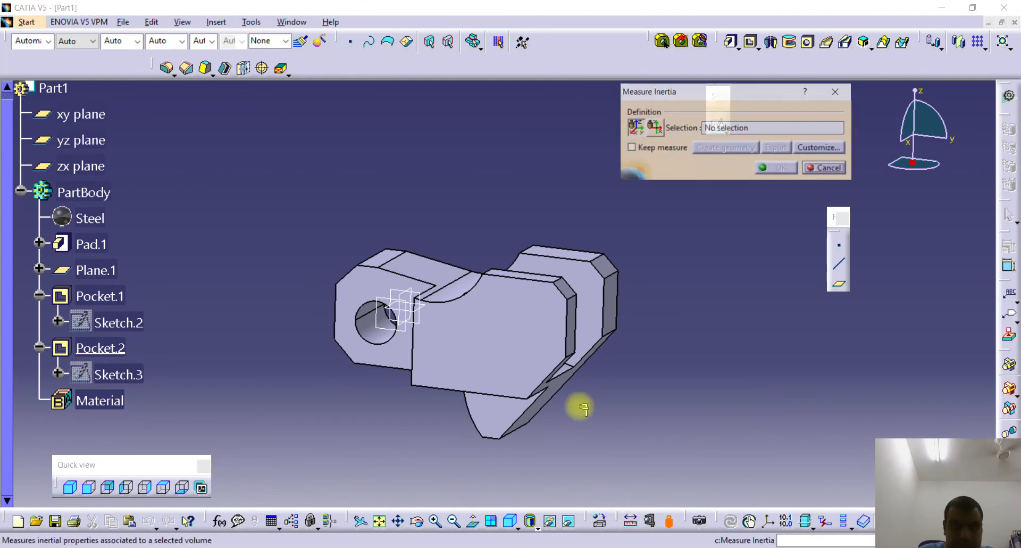
{"action": "left_click", "coordinate": [87, 192]}
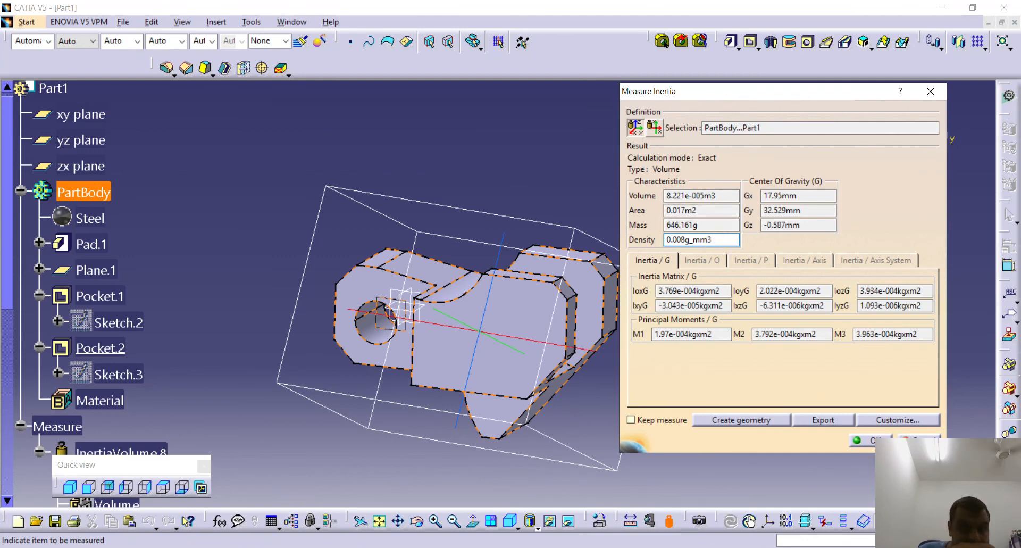
Switch to the quiz page in the browser and enter 644.16 as the answer for the part's overall mass, rechecking the measurement in CATIA
{"action": "left_click", "coordinate": [290, 546]}
{"action": "scroll", "coordinate": [448, 417], "scroll_direction": "down", "scroll_amount": 4}
{"action": "left_click", "coordinate": [479, 533]}
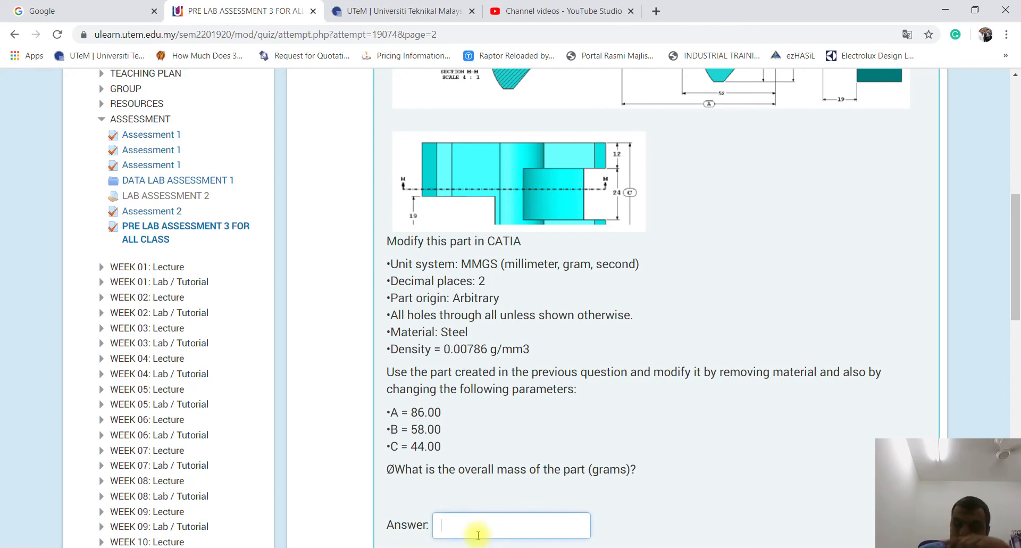
{"action": "type", "text": "64"}
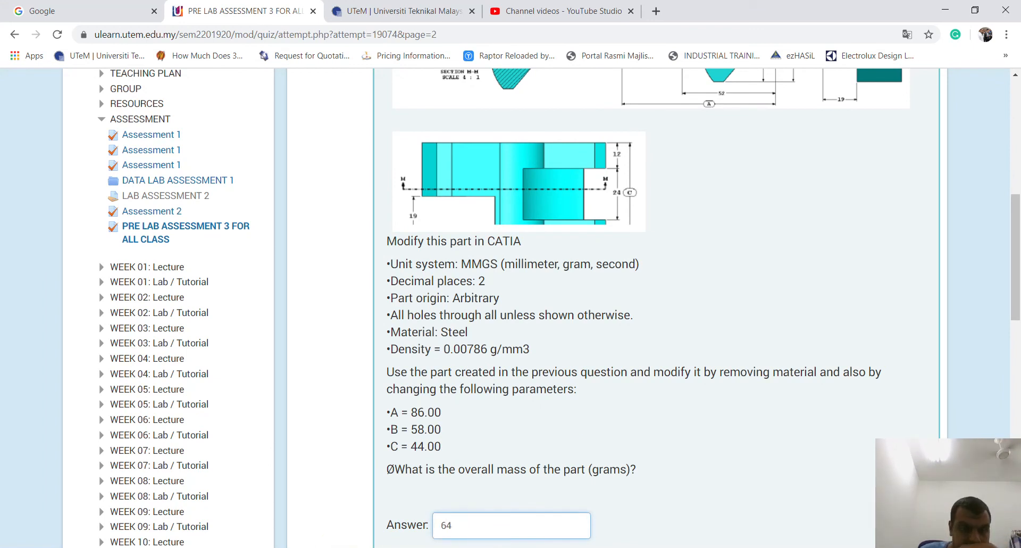
{"action": "key", "text": "alt+Tab"}
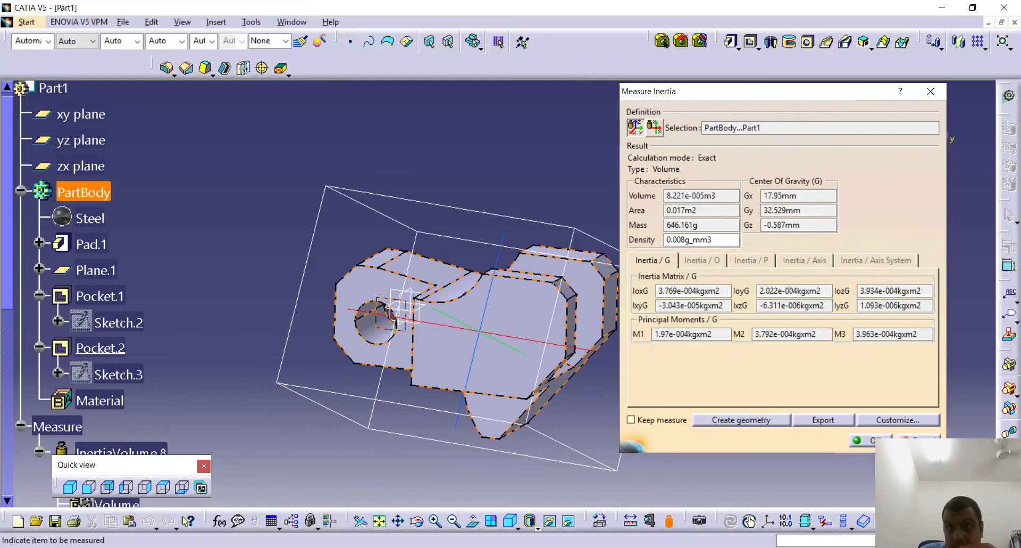
{"action": "left_click", "coordinate": [942, 8]}
{"action": "type", "text": "44"}
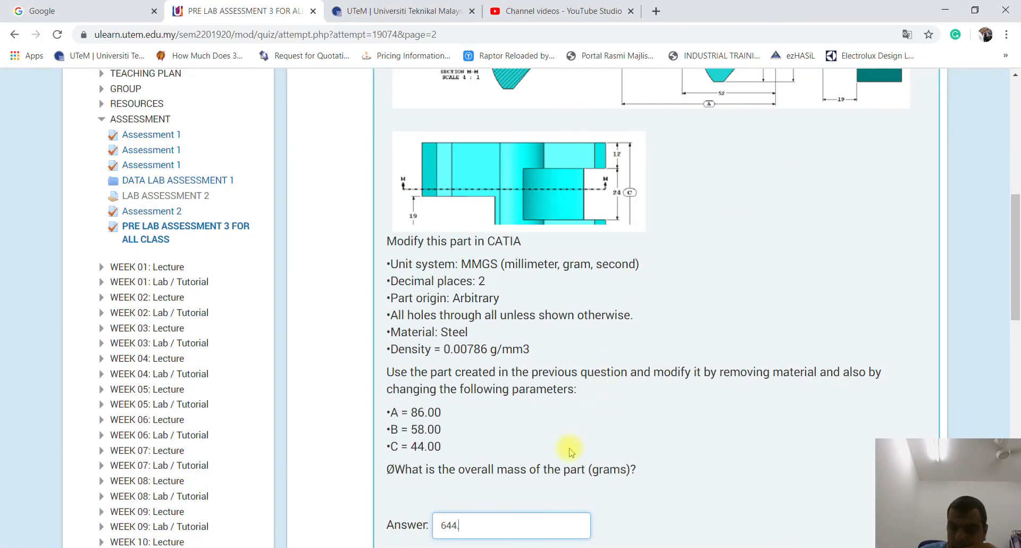
{"action": "type", "text": ".16"}
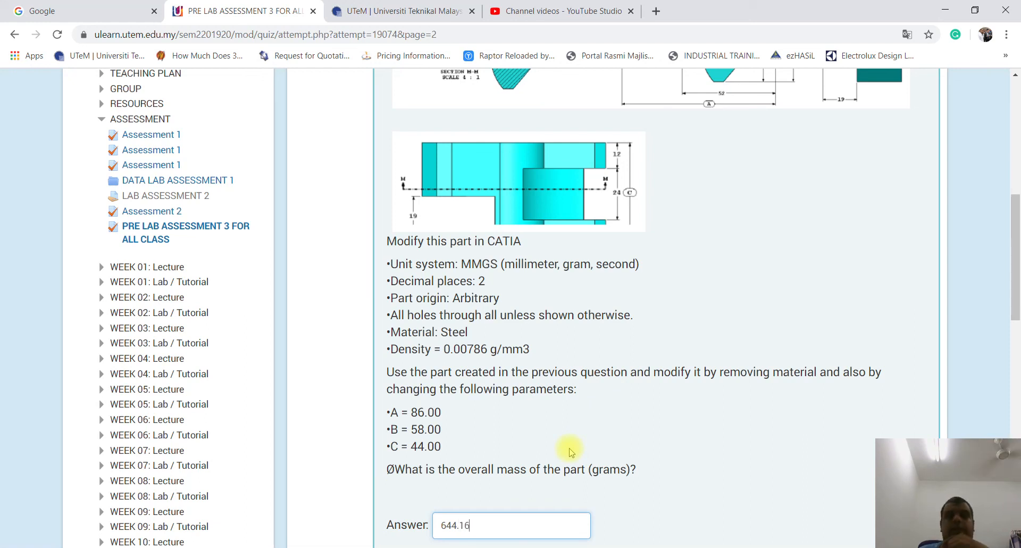
{"action": "scroll", "coordinate": [505, 426], "scroll_direction": "down", "scroll_amount": 2}
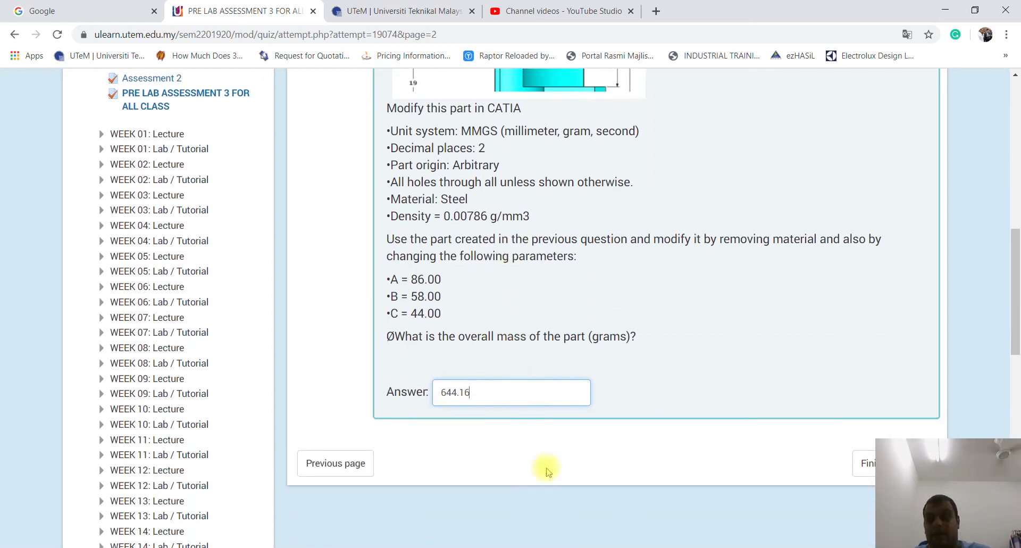
{"action": "scroll", "coordinate": [614, 440], "scroll_direction": "up", "scroll_amount": 1}
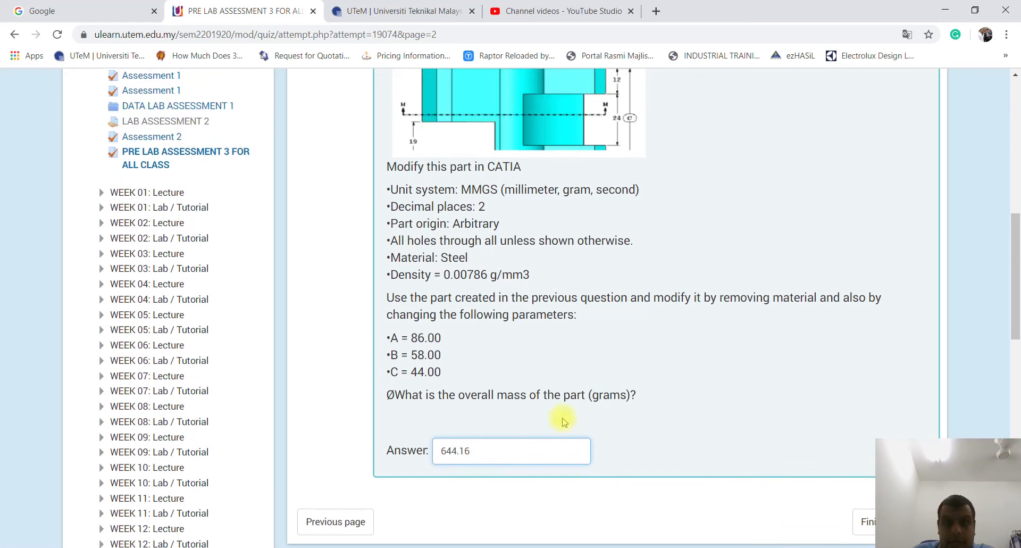